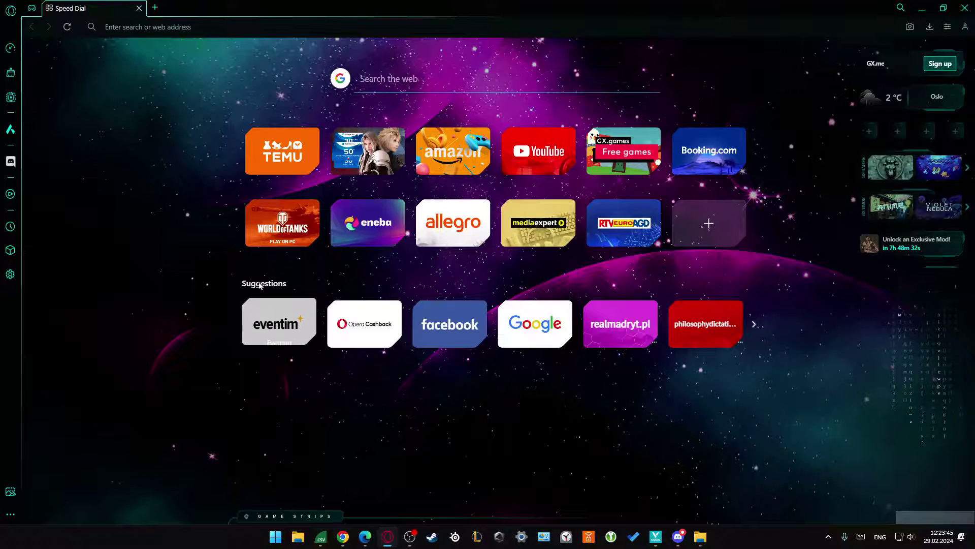
# - Open Settings and make the wallpaper follow the Theme instead of a custom image
pyautogui.click(10, 273)
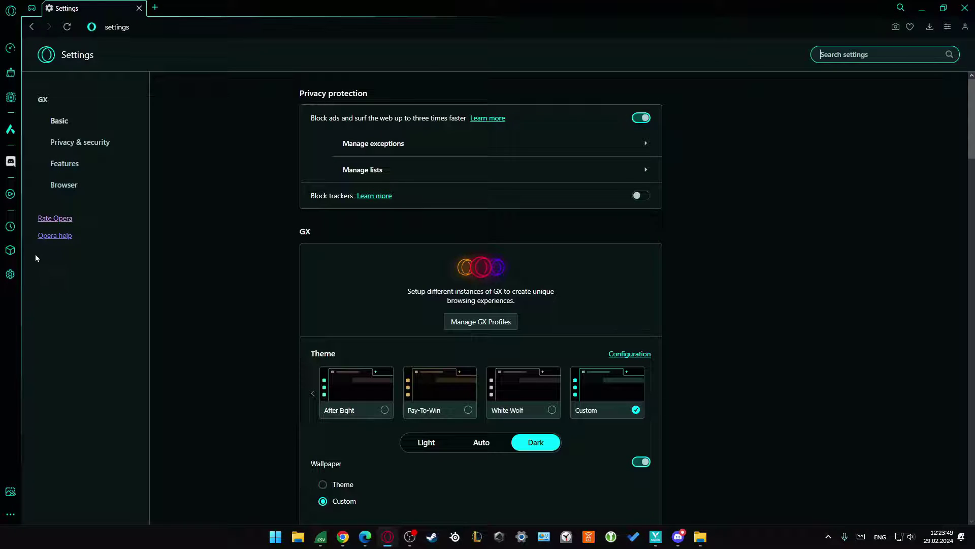
pyautogui.middleClick(250, 236)
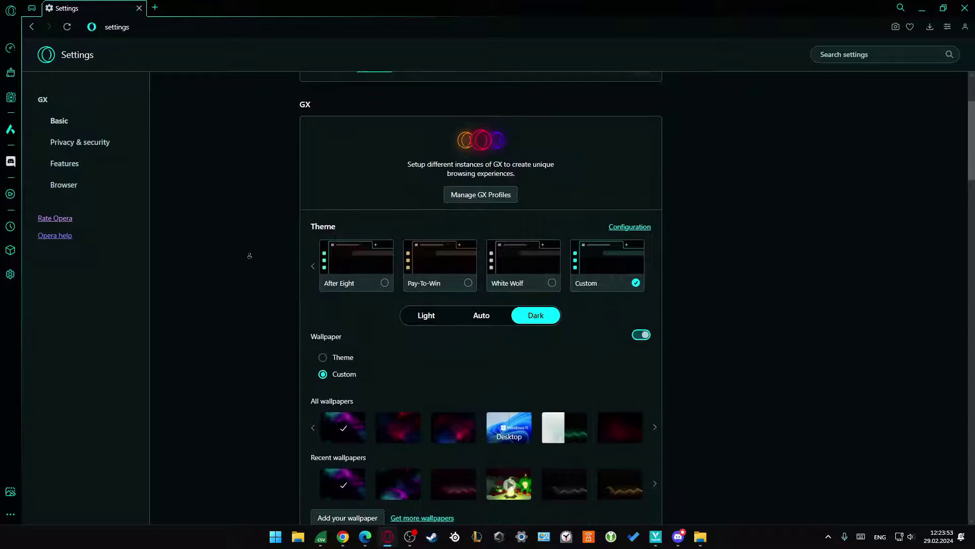
pyautogui.click(249, 255)
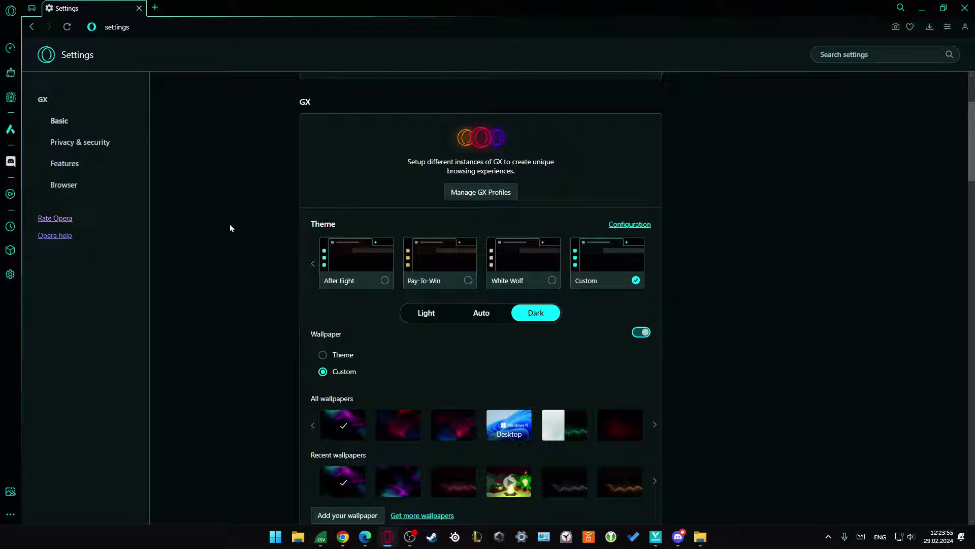
pyautogui.click(323, 354)
pyautogui.middleClick(198, 301)
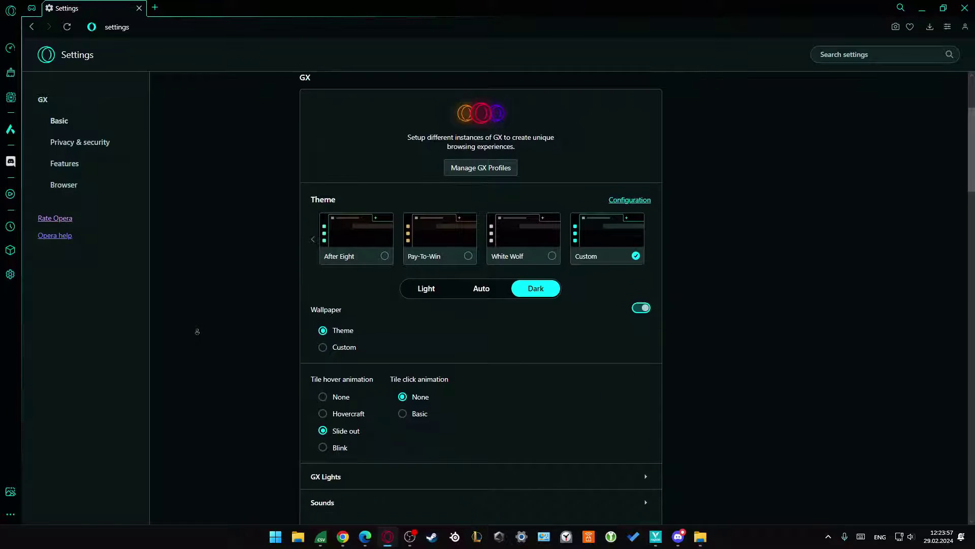
pyautogui.click(340, 320)
# - Try Light and Auto modes, then keep the browser in Dark mode
pyautogui.click(437, 258)
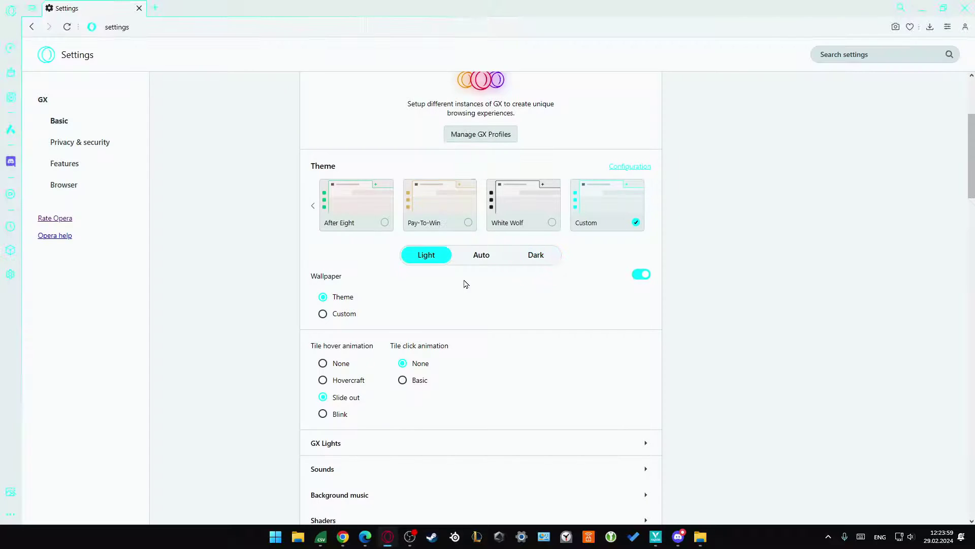
pyautogui.click(487, 258)
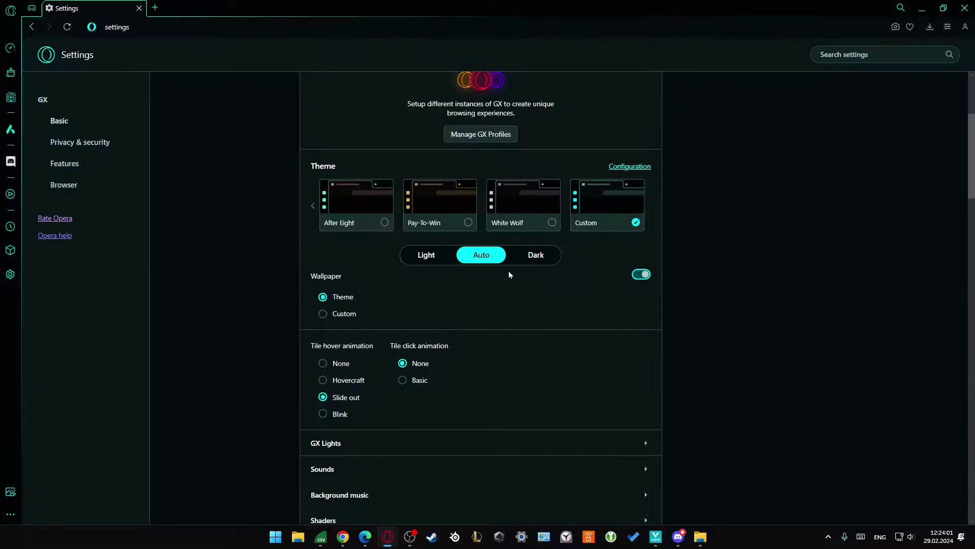
pyautogui.click(546, 258)
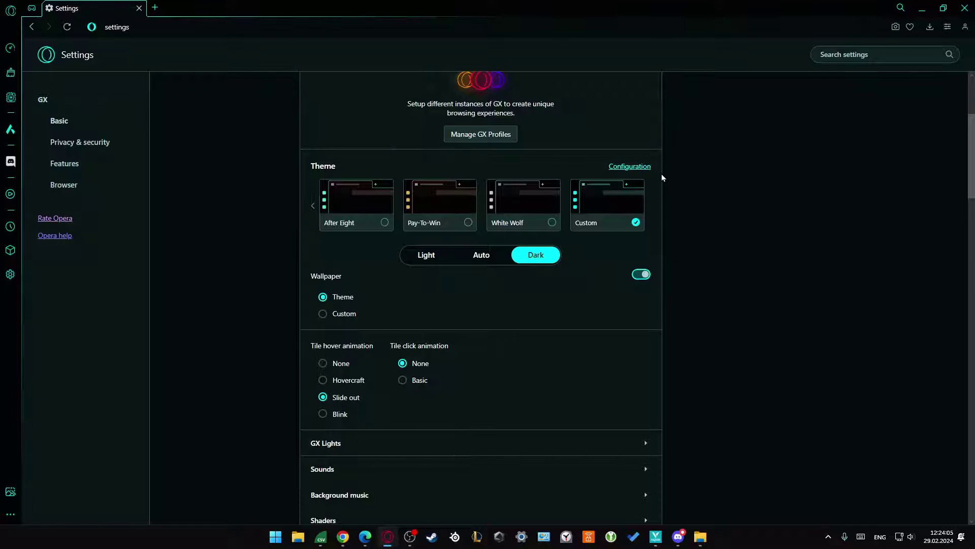
# - In the Custom Theme colours, try red swatches, then restore all four colours to cyan
pyautogui.click(647, 169)
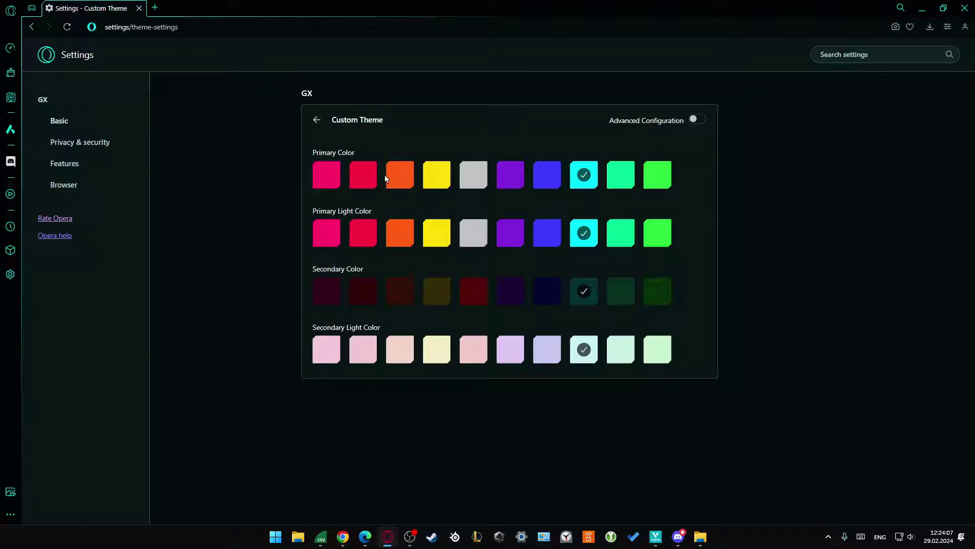
pyautogui.click(363, 174)
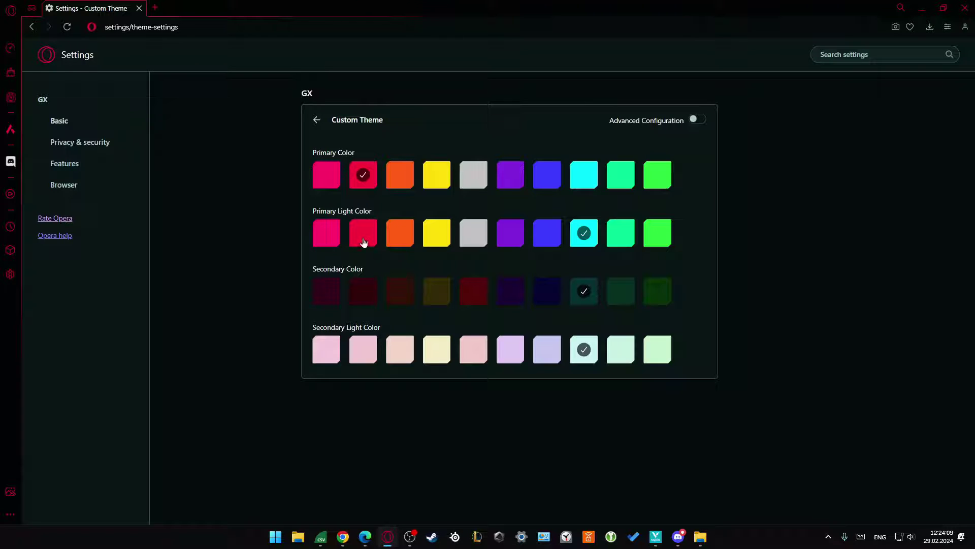
pyautogui.click(363, 242)
pyautogui.click(363, 294)
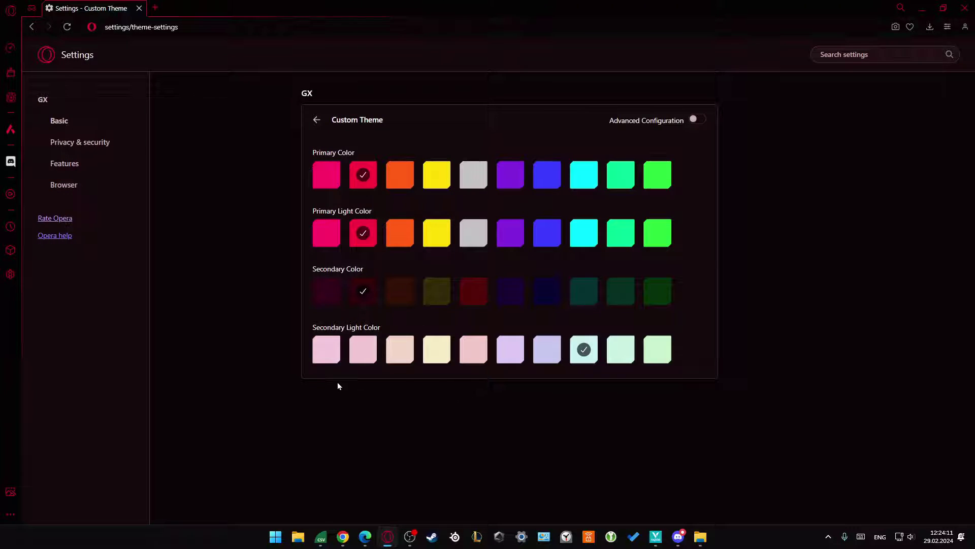
pyautogui.click(367, 353)
pyautogui.click(584, 176)
pyautogui.click(579, 241)
pyautogui.click(583, 290)
pyautogui.click(574, 341)
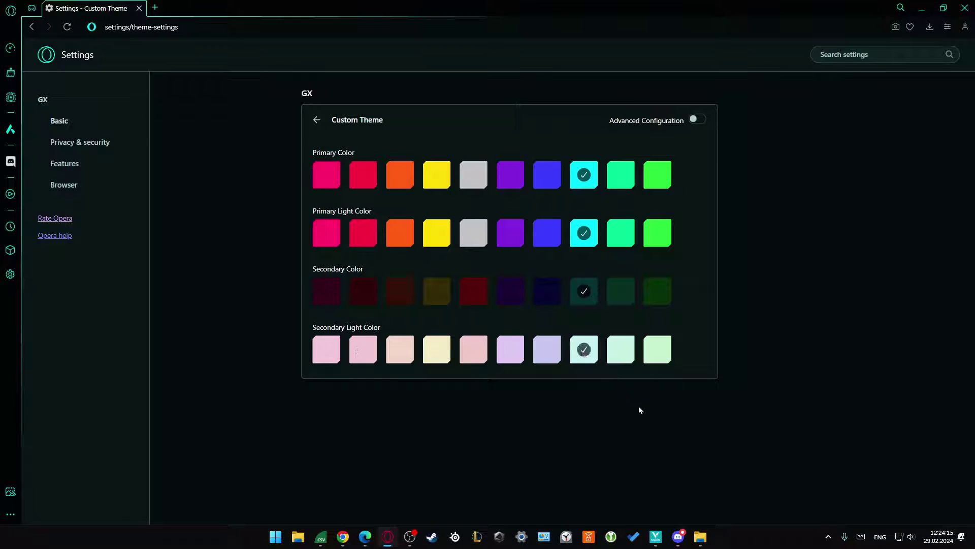
# - Use Advanced Configuration to shift the primary hue to 170, then return to simple swatches
pyautogui.click(705, 120)
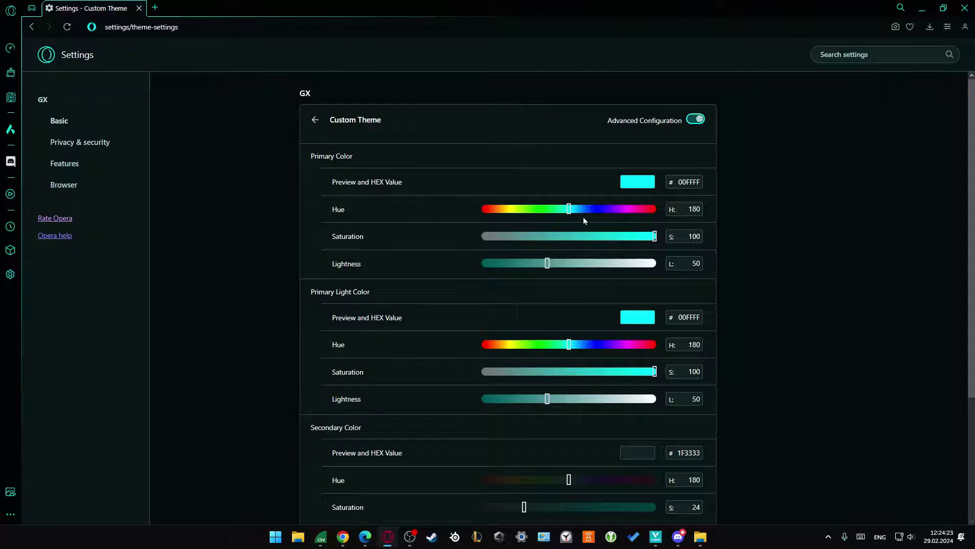
pyautogui.scroll(-3, 411, 259)
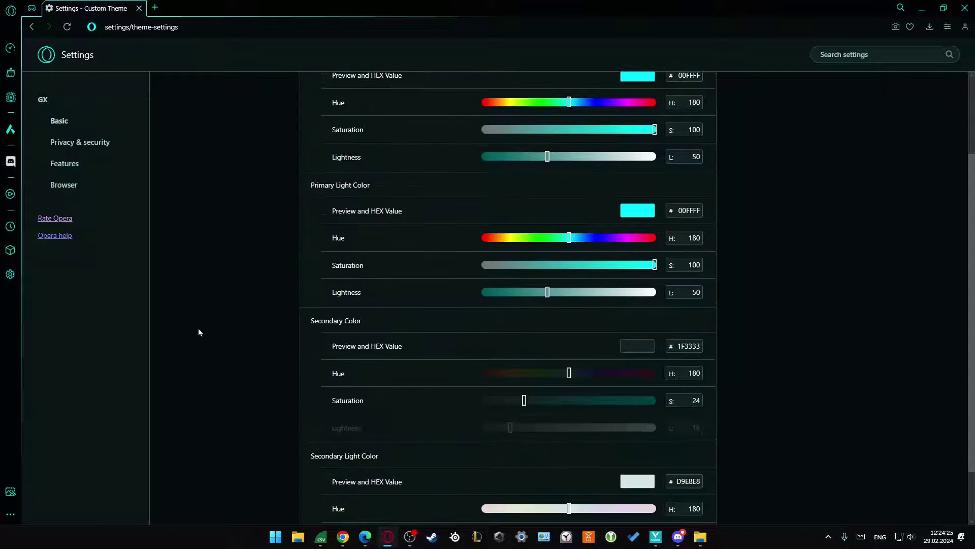
pyautogui.scroll(3, 471, 344)
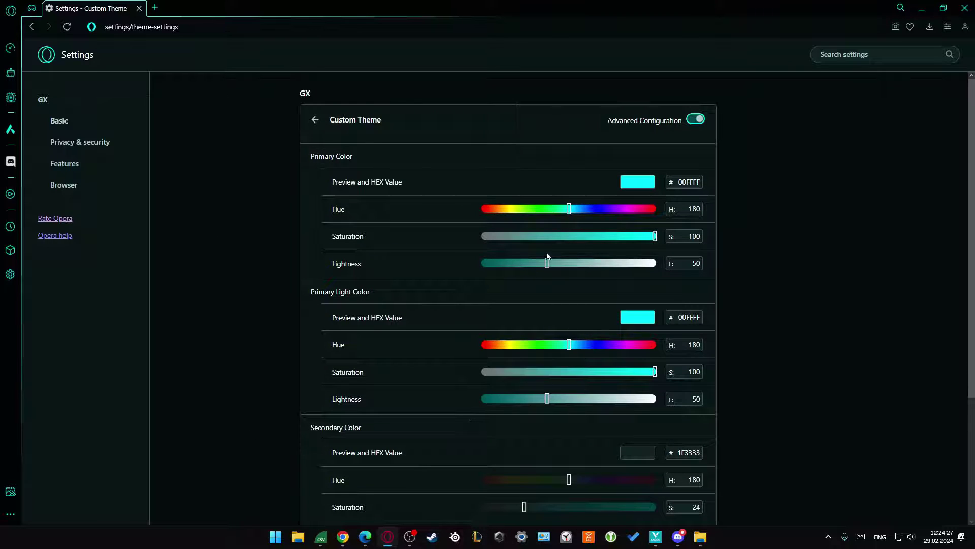
pyautogui.moveTo(567, 214); pyautogui.dragTo(564, 216)
pyautogui.click(698, 123)
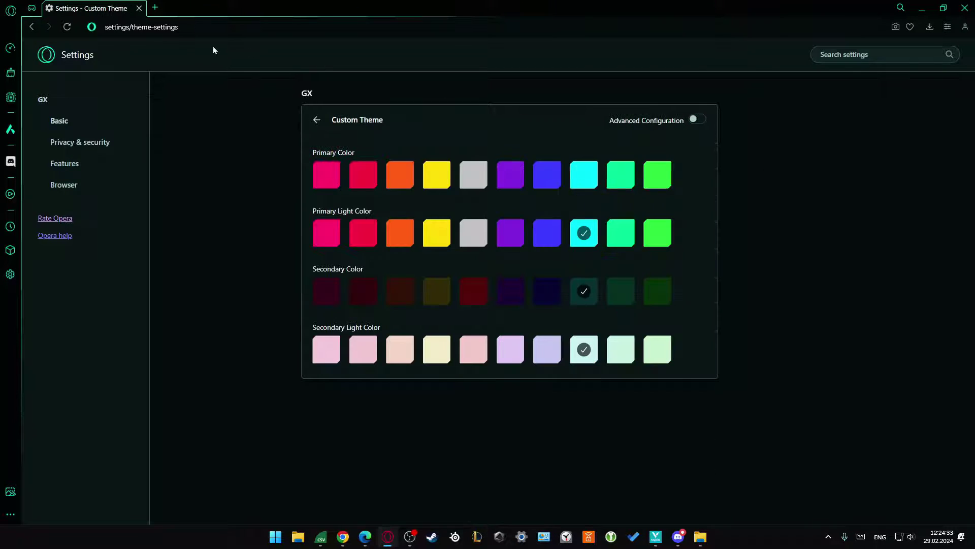
# - Return to the main Settings page and glance at a new Speed Dial tab
pyautogui.click(315, 121)
pyautogui.scroll(-4, 412, 247)
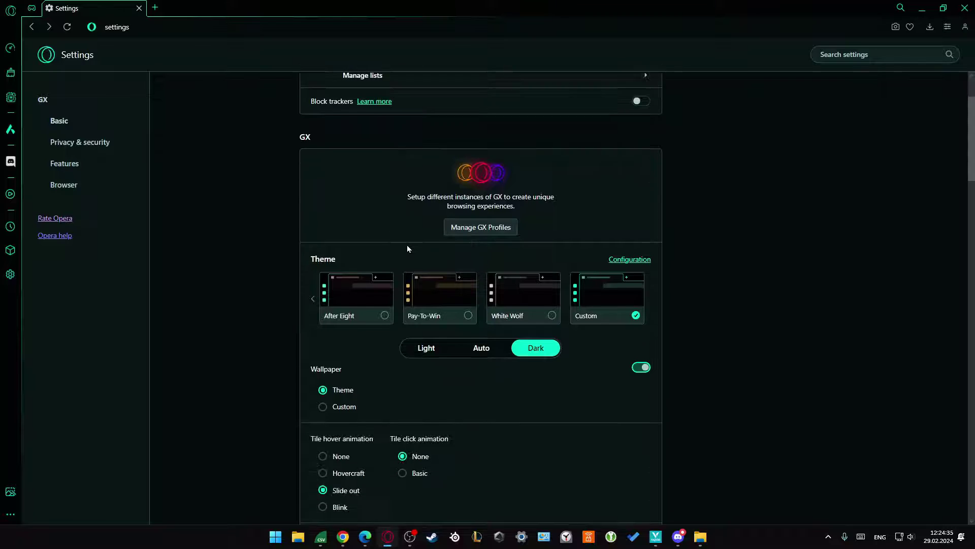
pyautogui.scroll(-2, 406, 264)
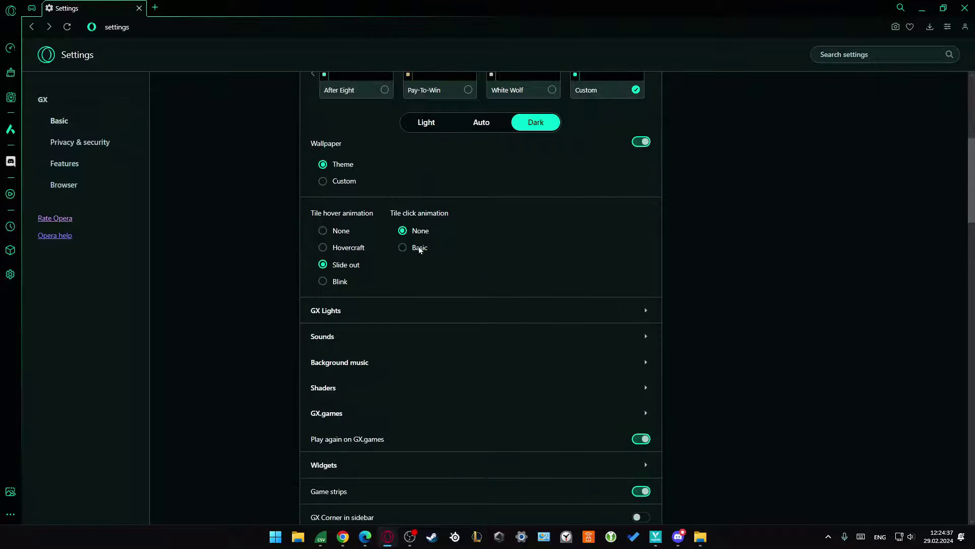
pyautogui.click(155, 7)
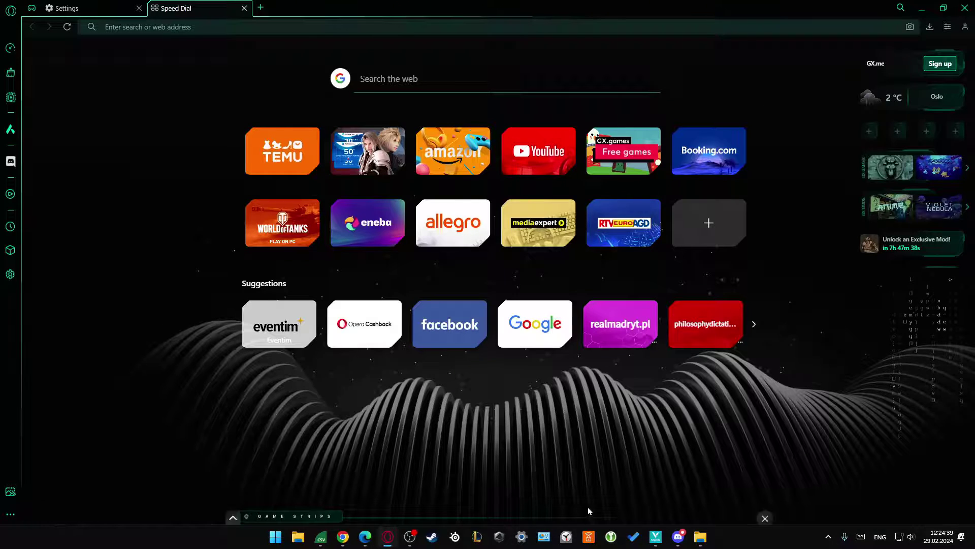
pyautogui.click(120, 5)
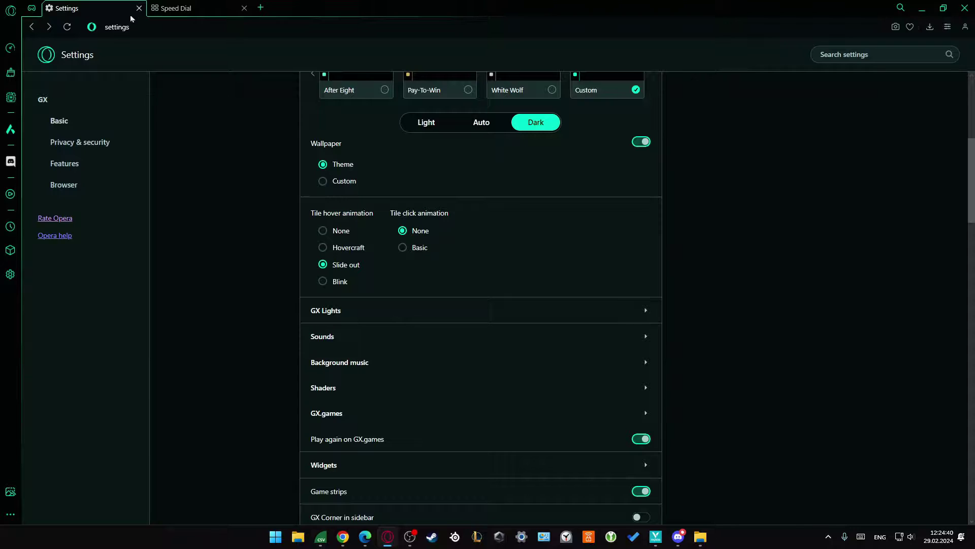
# - Set a Custom wallpaper with the two-character artwork and check it on the Speed Dial
pyautogui.click(326, 181)
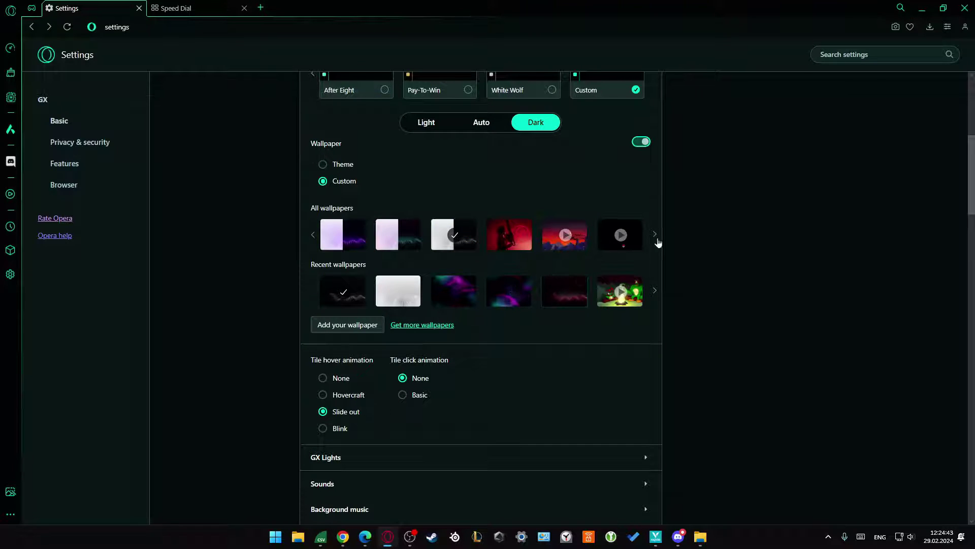
pyautogui.click(659, 240)
pyautogui.click(660, 239)
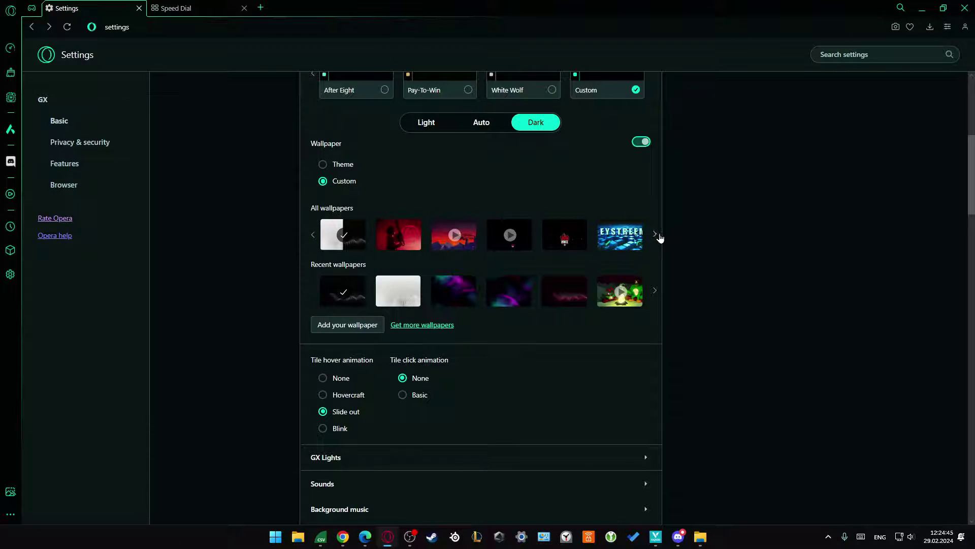
pyautogui.click(659, 237)
pyautogui.click(656, 237)
pyautogui.click(654, 238)
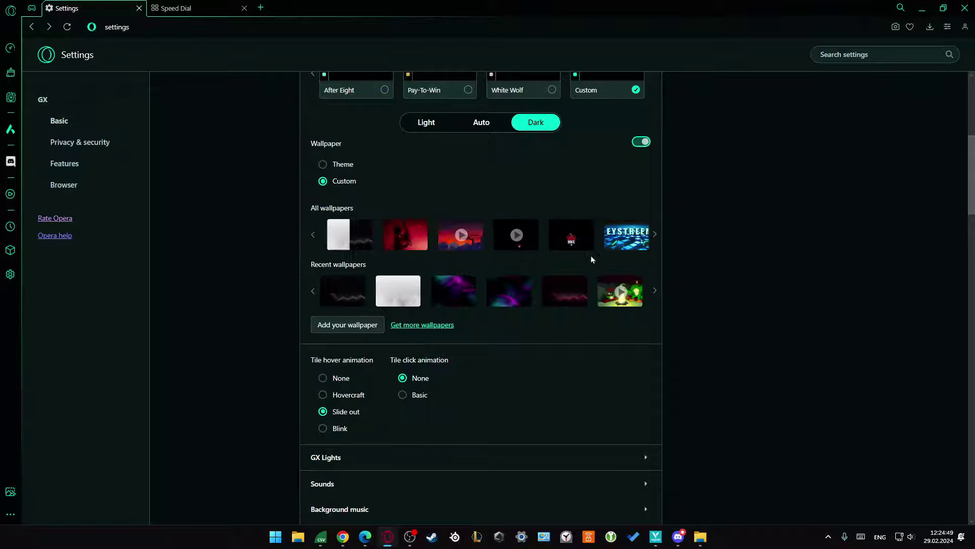
pyautogui.click(212, 8)
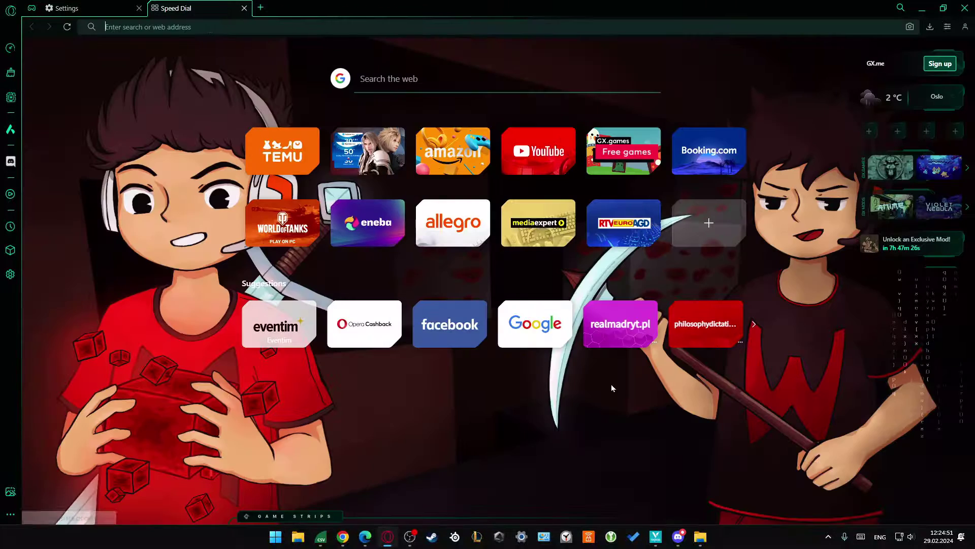
pyautogui.click(70, 6)
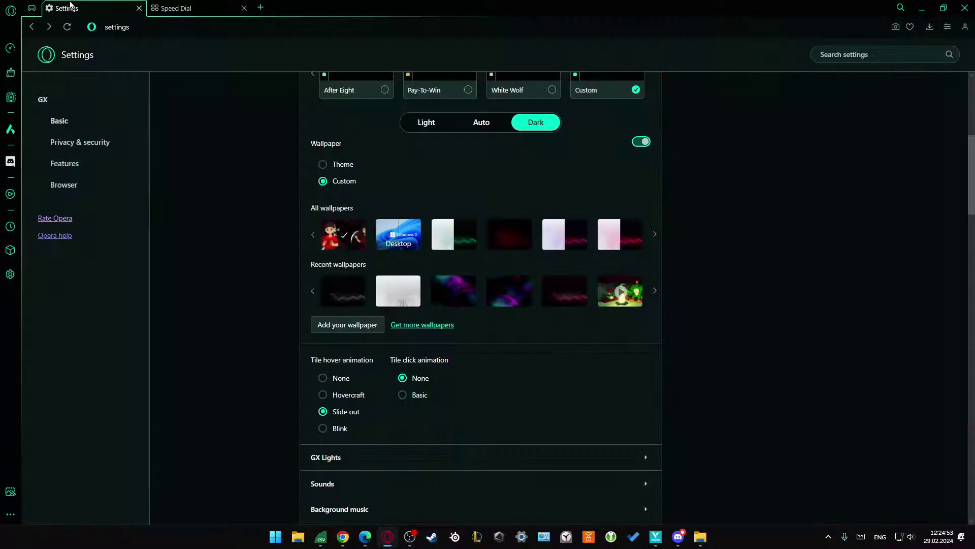
# - Add saneczkowanie-u-psa-3.jpg from the dog photos folder as wallpaper and check it on Speed Dial
pyautogui.click(362, 327)
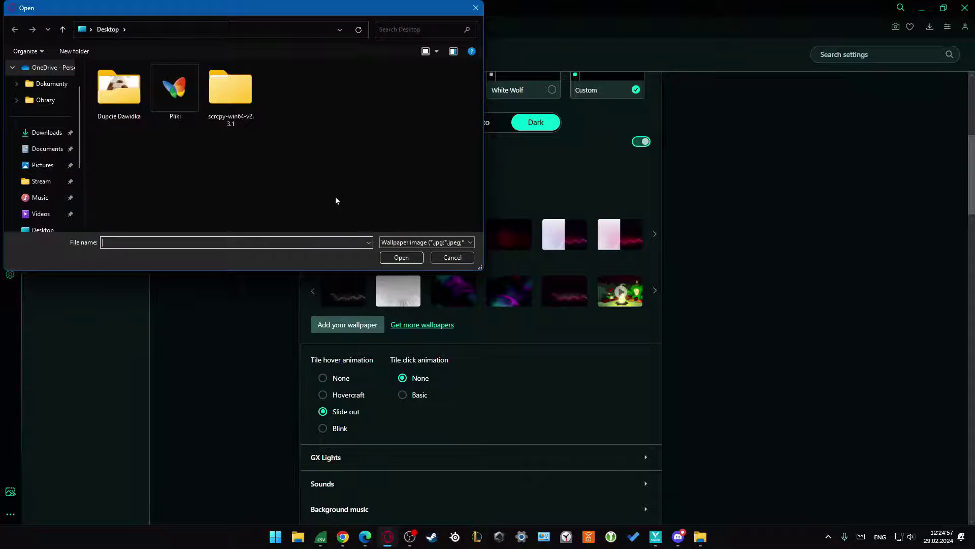
pyautogui.scroll(-3, 72, 119)
pyautogui.scroll(3, 81, 142)
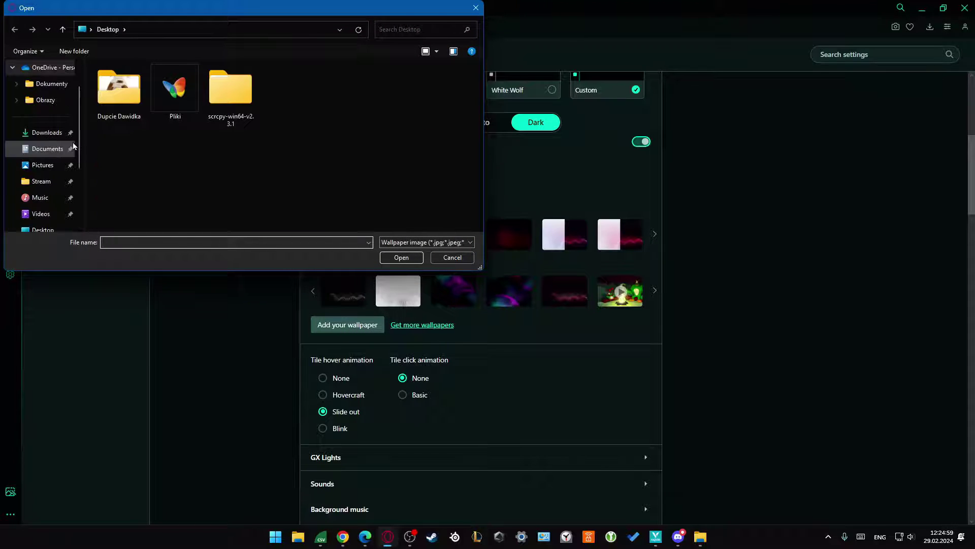
pyautogui.doubleClick(123, 87)
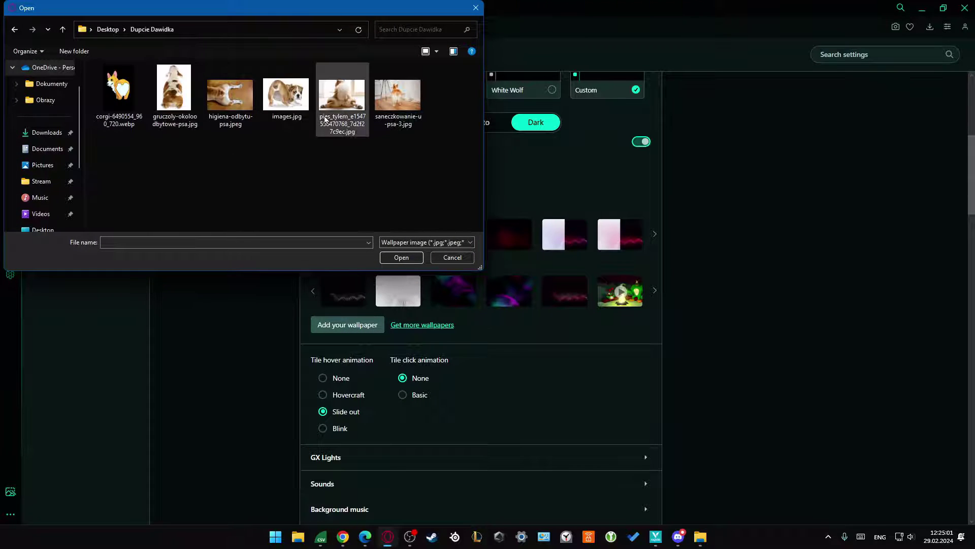
pyautogui.click(399, 95)
pyautogui.click(400, 259)
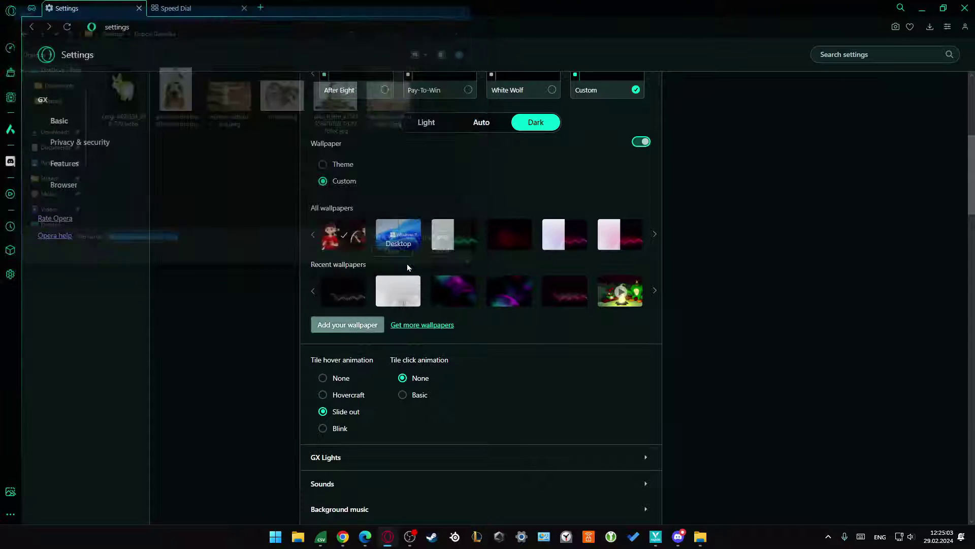
pyautogui.click(253, 7)
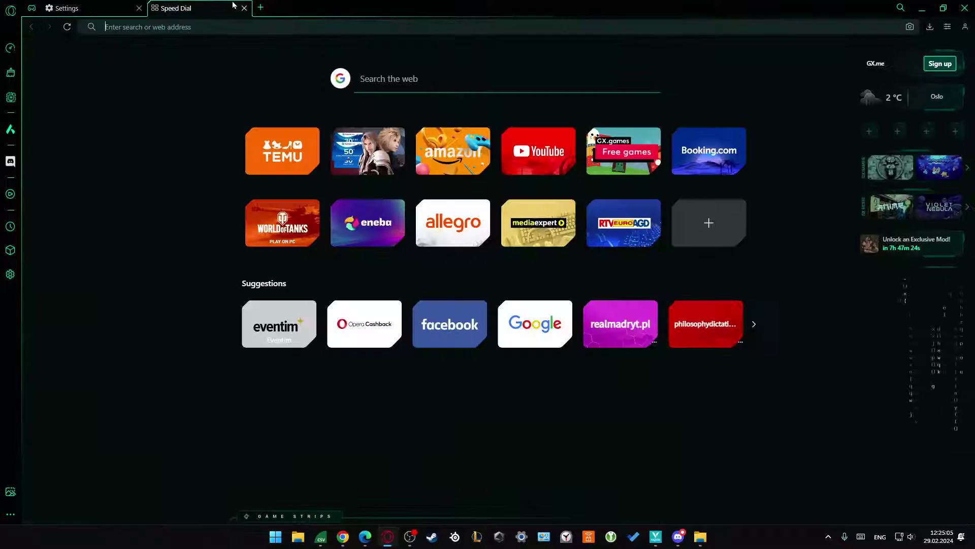
pyautogui.click(102, 6)
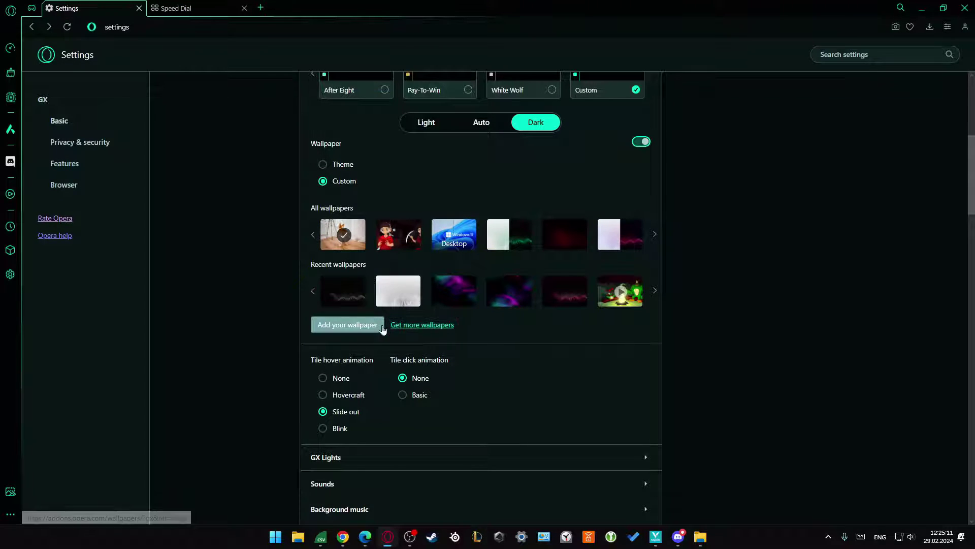
# - Open Get more wallpapers and scroll through the addons.opera.com Wallpapers catalogue
pyautogui.click(425, 331)
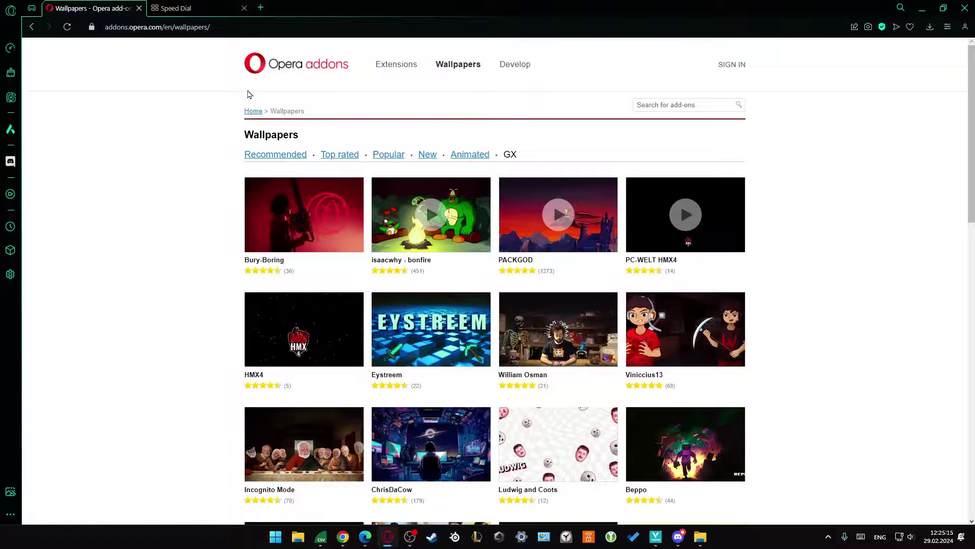
pyautogui.scroll(-3, 509, 125)
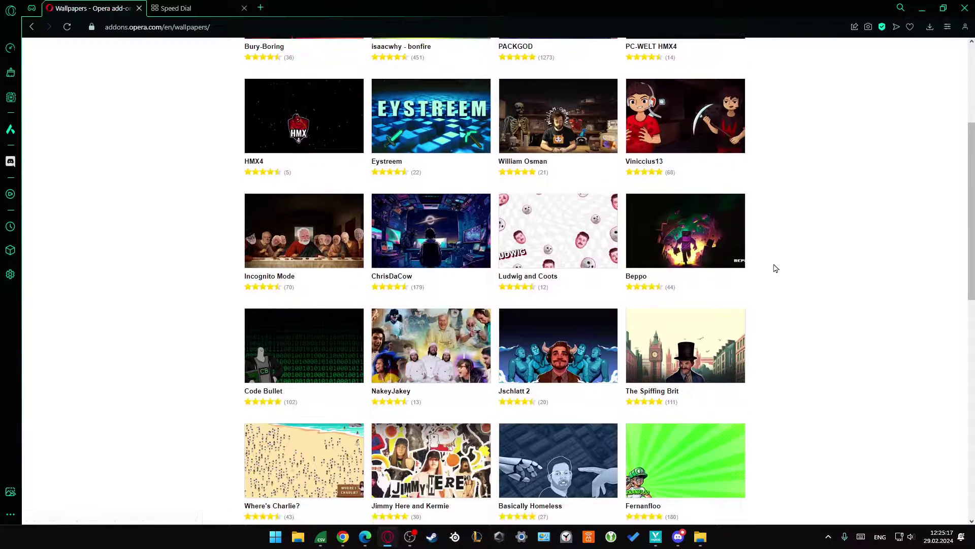
pyautogui.scroll(-4, 712, 244)
pyautogui.scroll(-6, 703, 231)
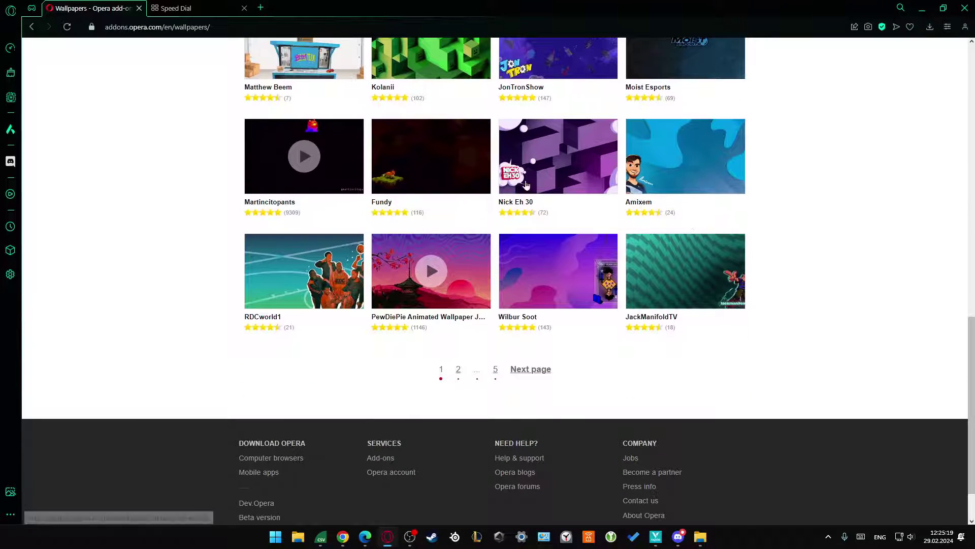
pyautogui.scroll(-1, 474, 181)
# - Set tile hover animation to Blink and click animation to Basic, previewing in a new tab
pyautogui.click(31, 27)
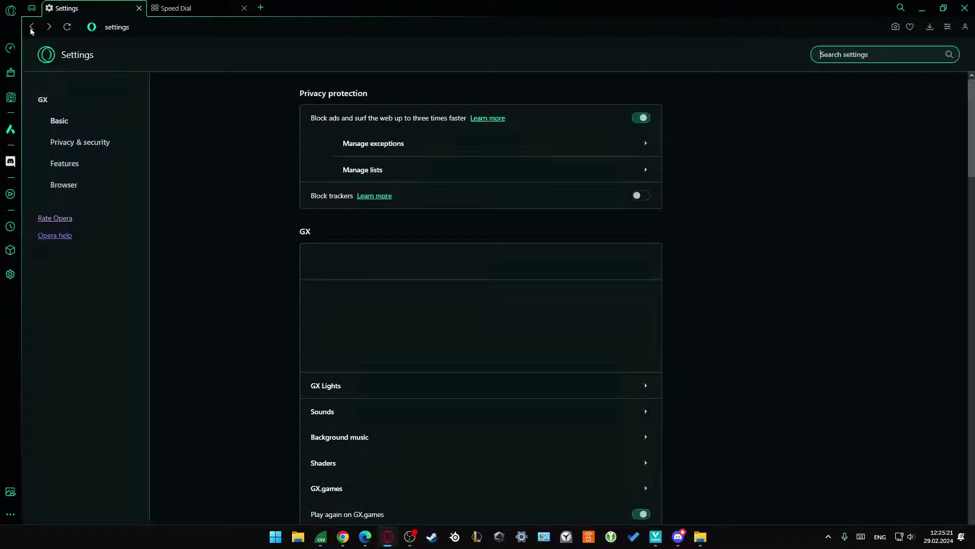
pyautogui.scroll(-2, 487, 260)
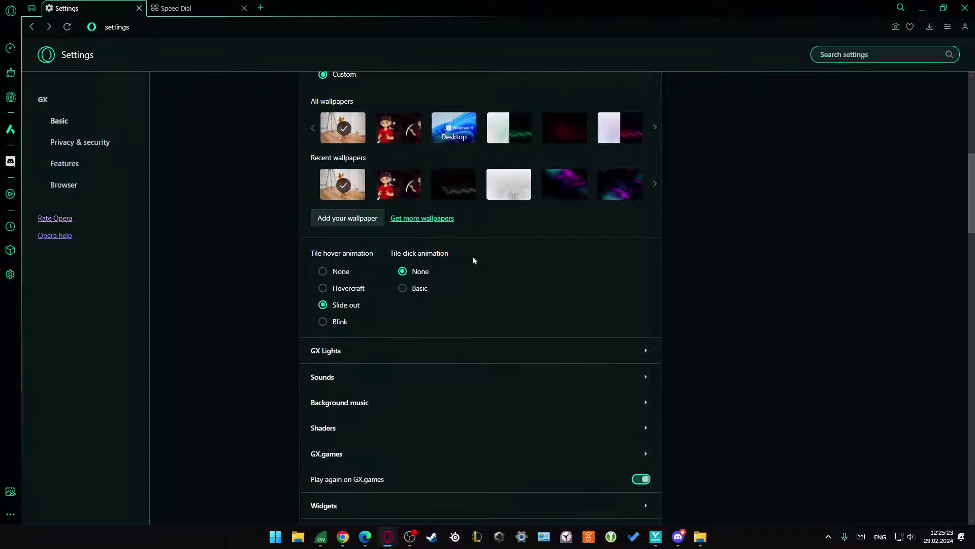
pyautogui.click(323, 272)
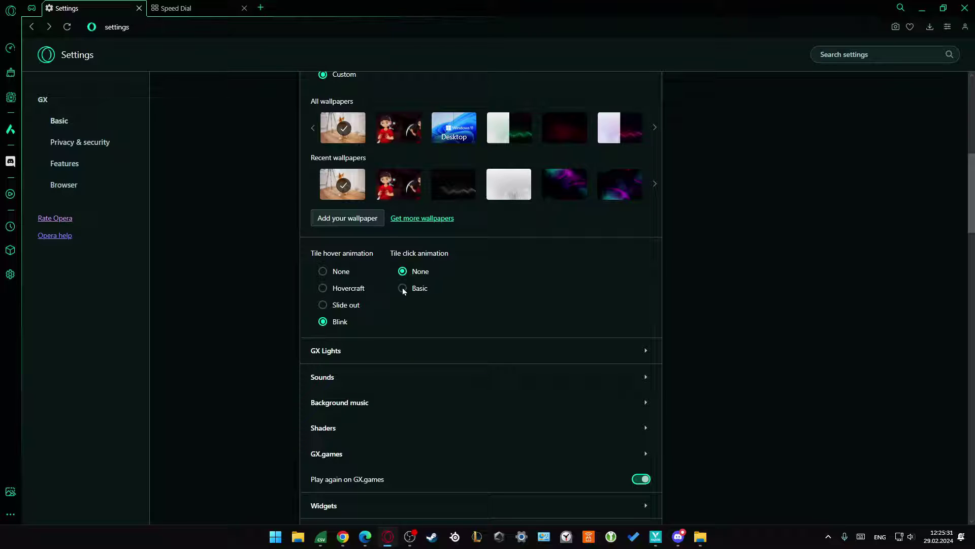
pyautogui.click(261, 7)
pyautogui.click(91, 6)
pyautogui.scroll(-2, 447, 243)
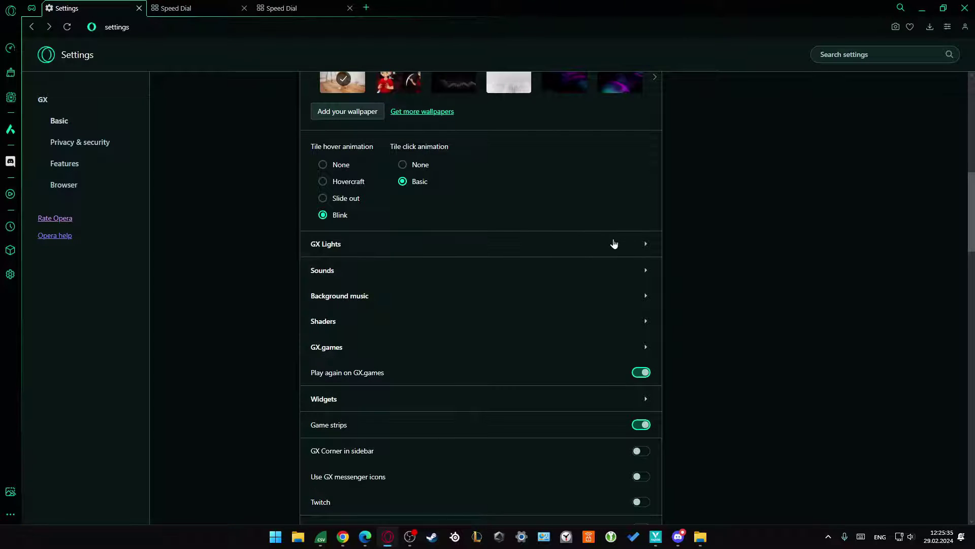
pyautogui.click(608, 242)
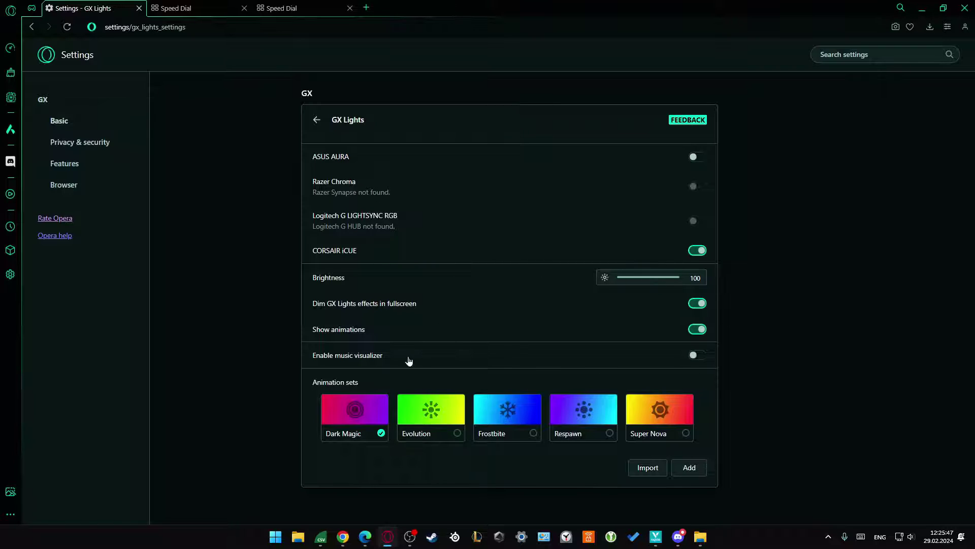
pyautogui.click(316, 120)
pyautogui.scroll(-6, 316, 225)
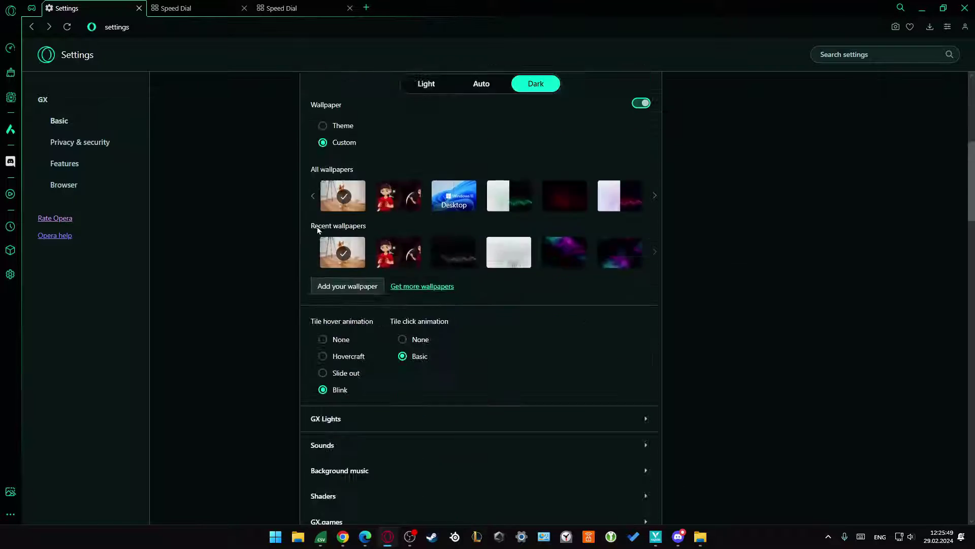
pyautogui.scroll(-3, 315, 225)
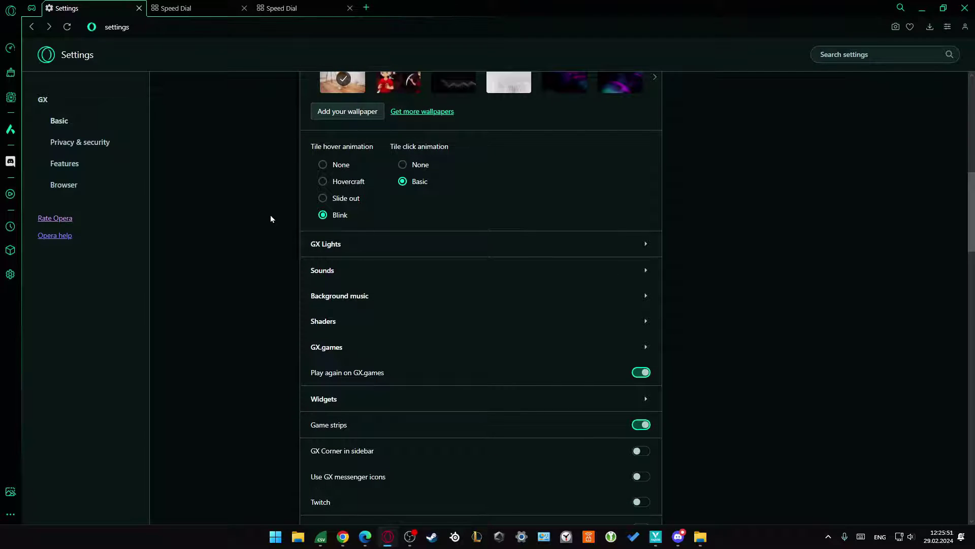
pyautogui.scroll(-2, 270, 217)
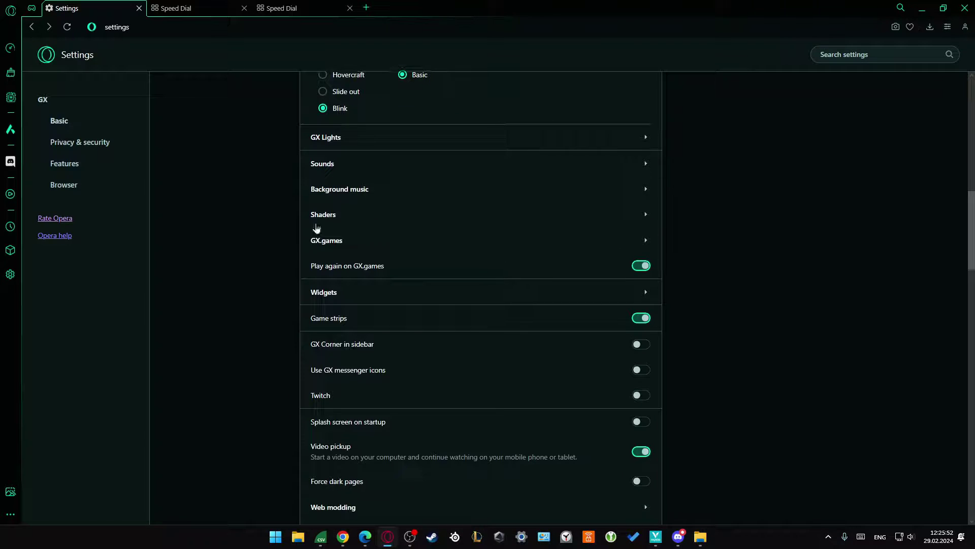
# - In Sounds, test Tab open volume at 200, reset it to 100, and keep browser Set #1
pyautogui.click(375, 168)
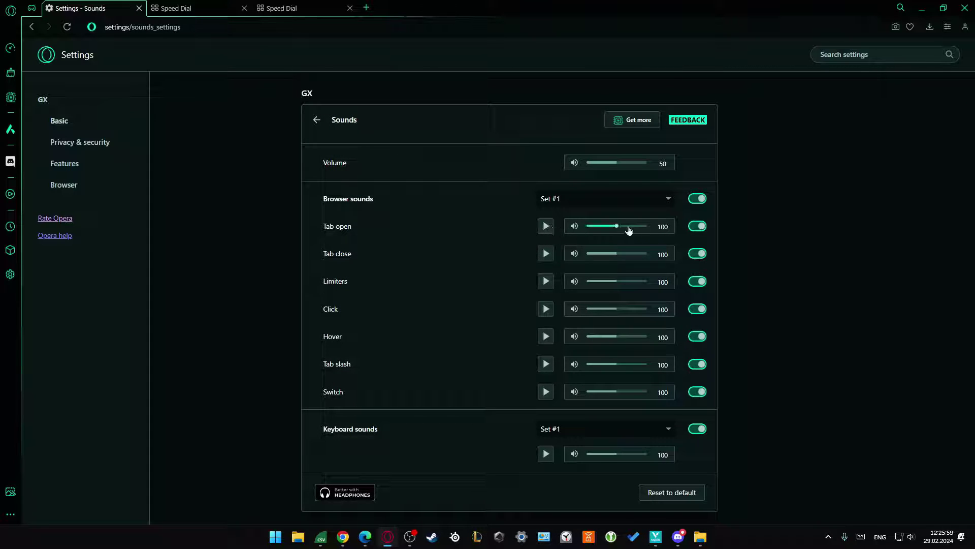
pyautogui.moveTo(617, 227); pyautogui.dragTo(649, 227)
pyautogui.click(615, 227)
pyautogui.click(585, 204)
pyautogui.click(589, 212)
# - Preview keyboard sound Set #2, then switch keyboard sounds back to Set #1
pyautogui.click(615, 432)
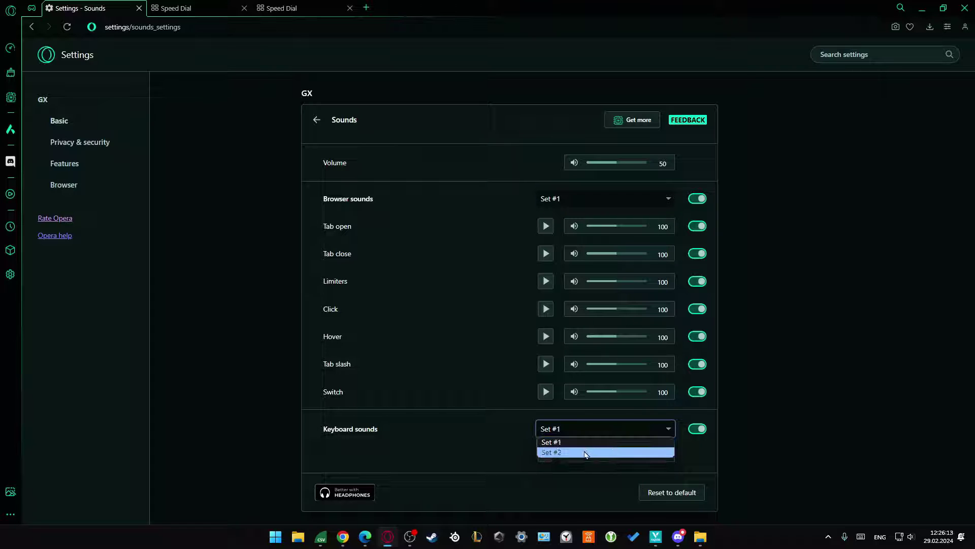
pyautogui.click(612, 453)
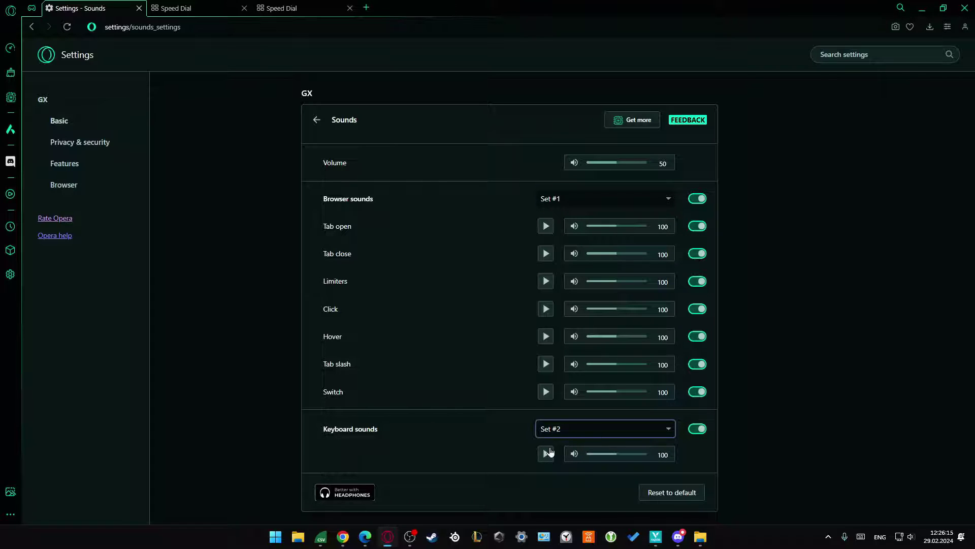
pyautogui.click(546, 454)
pyautogui.click(558, 431)
pyautogui.click(559, 441)
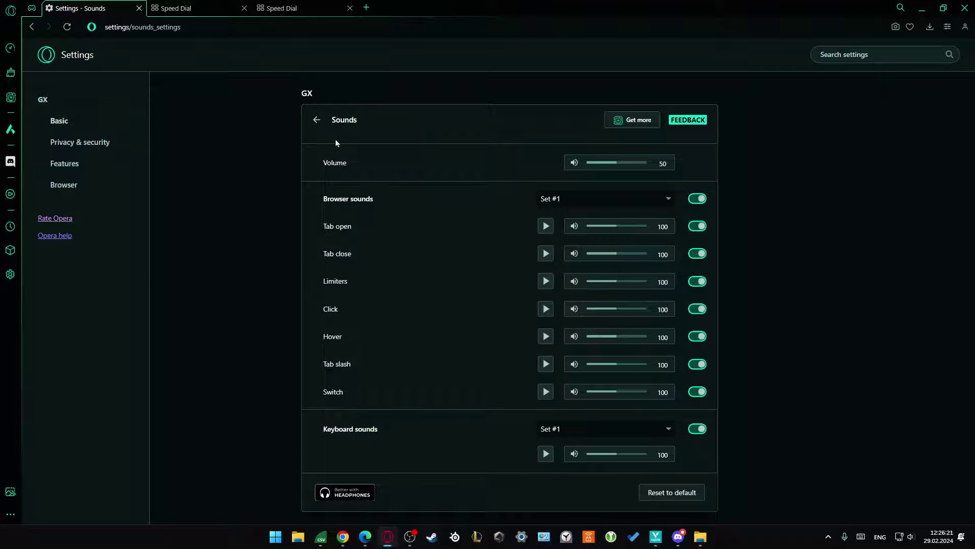
# - Leave Sounds, scroll through the main Settings, and briefly open then close Sidebar setup
pyautogui.click(317, 120)
pyautogui.scroll(-8, 434, 169)
pyautogui.scroll(-6, 434, 169)
pyautogui.scroll(2, 595, 250)
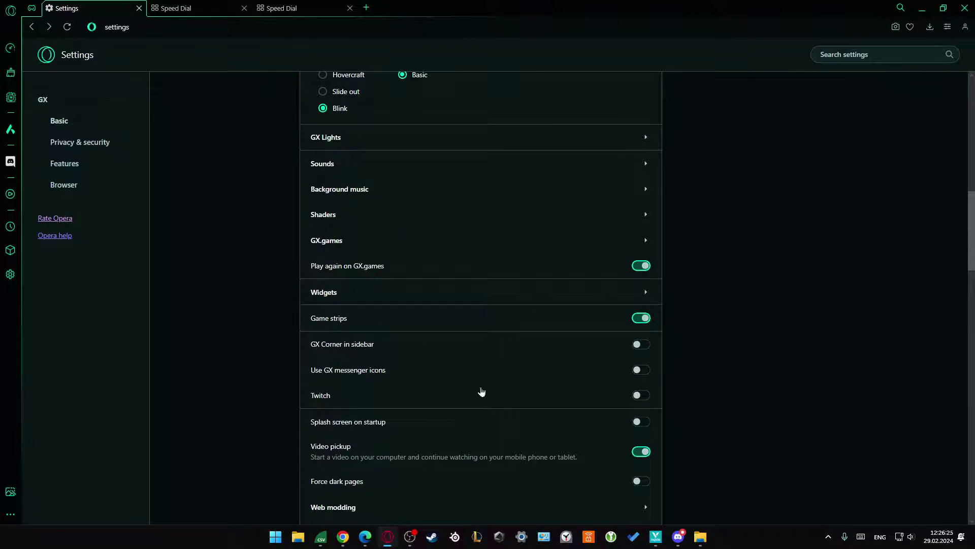
pyautogui.scroll(-4, 621, 259)
pyautogui.scroll(2, 620, 351)
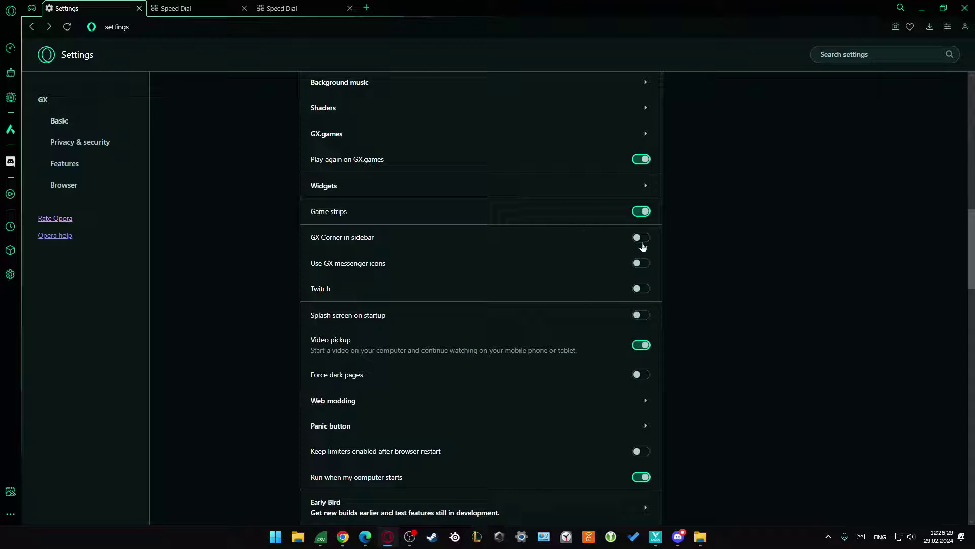
pyautogui.scroll(4, 361, 215)
pyautogui.scroll(4, 273, 190)
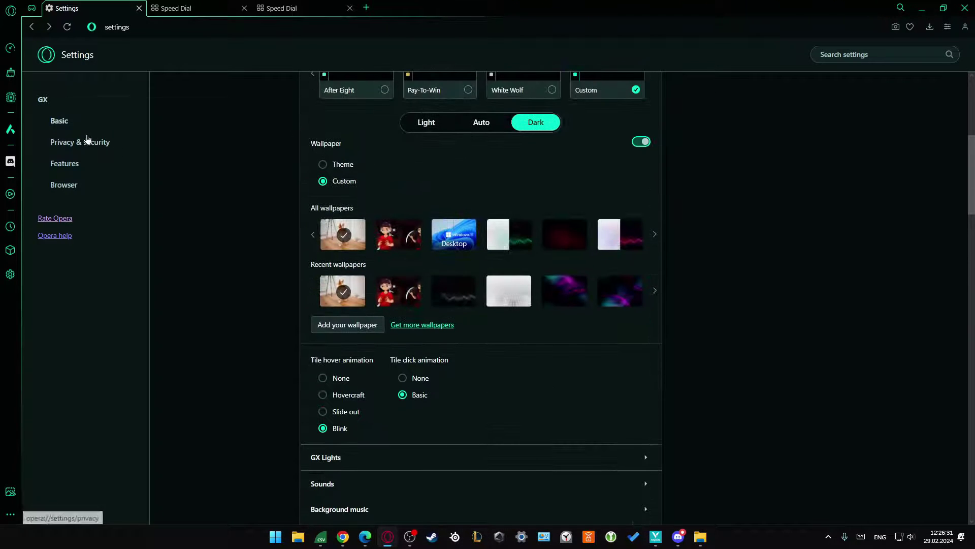
pyautogui.scroll(6, 185, 148)
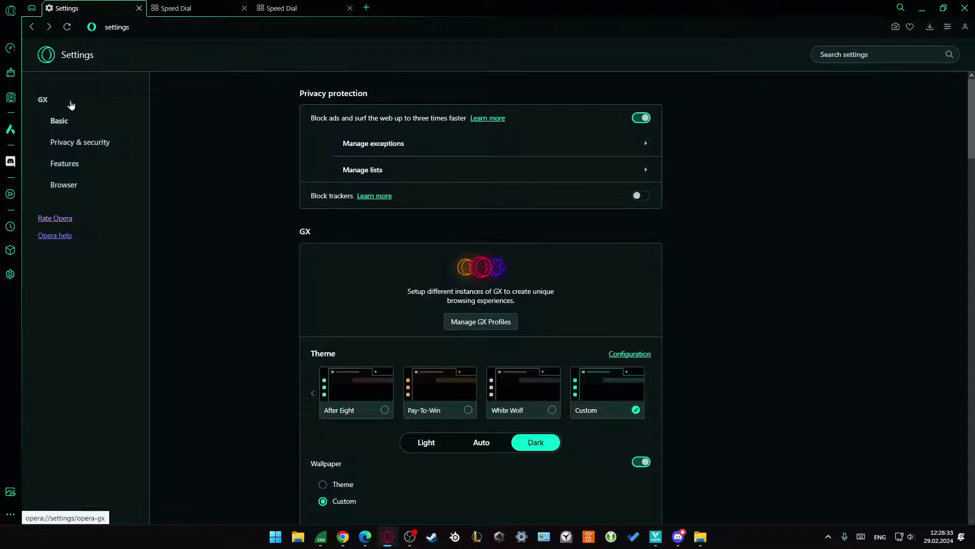
pyautogui.click(11, 516)
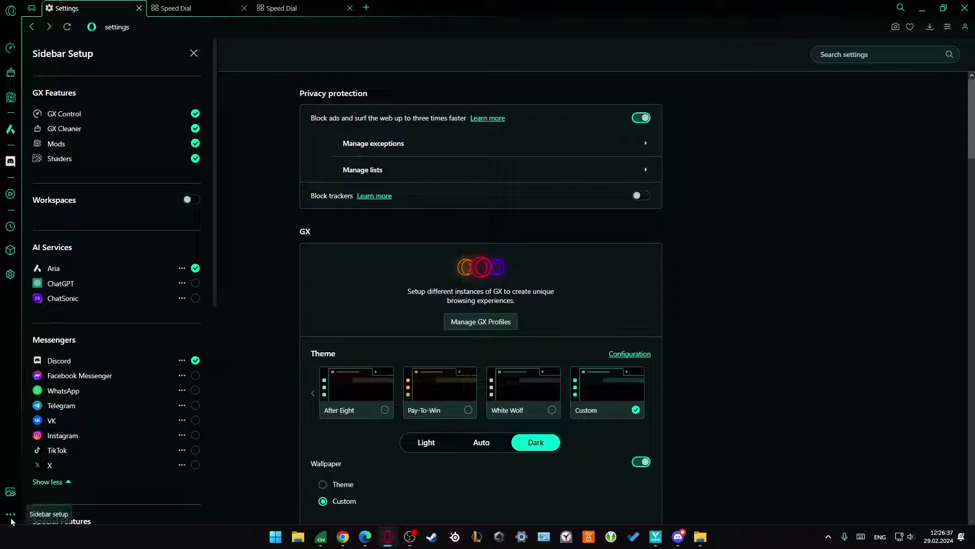
pyautogui.click(11, 517)
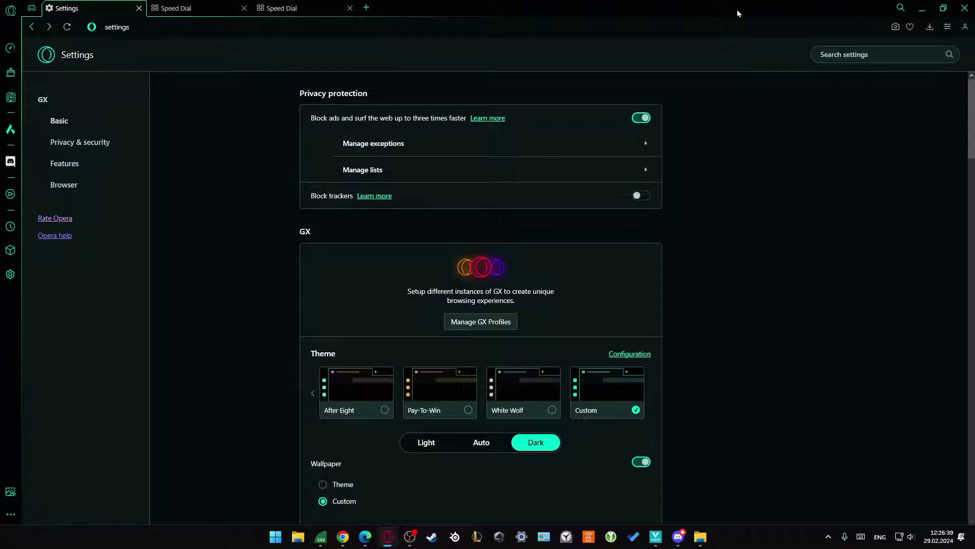
# - Jump to the GX section and search the settings for 'sidebar'
pyautogui.click(42, 99)
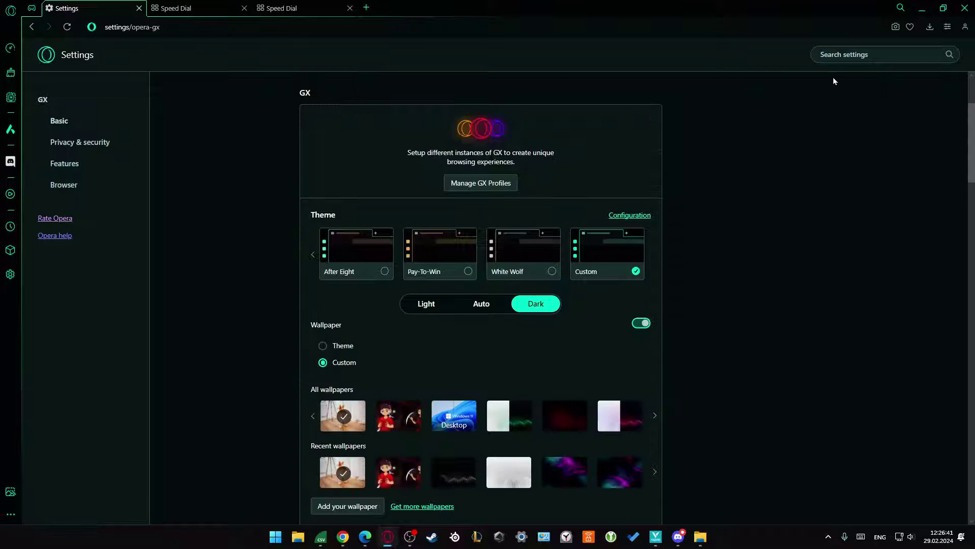
pyautogui.click(857, 57)
pyautogui.write('sidebar')
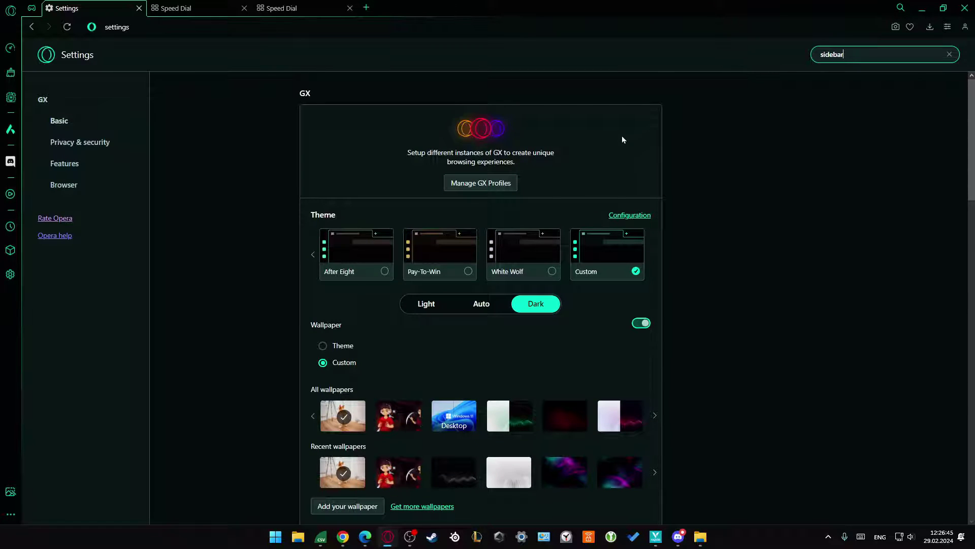
pyautogui.scroll(-10, 621, 140)
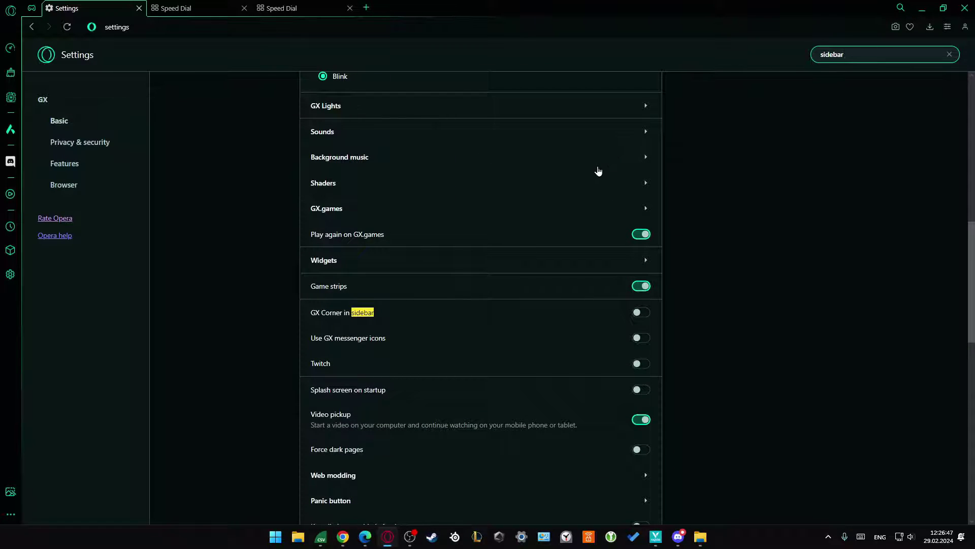
# - Enable GX Corner in sidebar, open GX Corner from its icon, then return to Settings
pyautogui.click(642, 319)
pyautogui.click(645, 321)
pyautogui.click(645, 322)
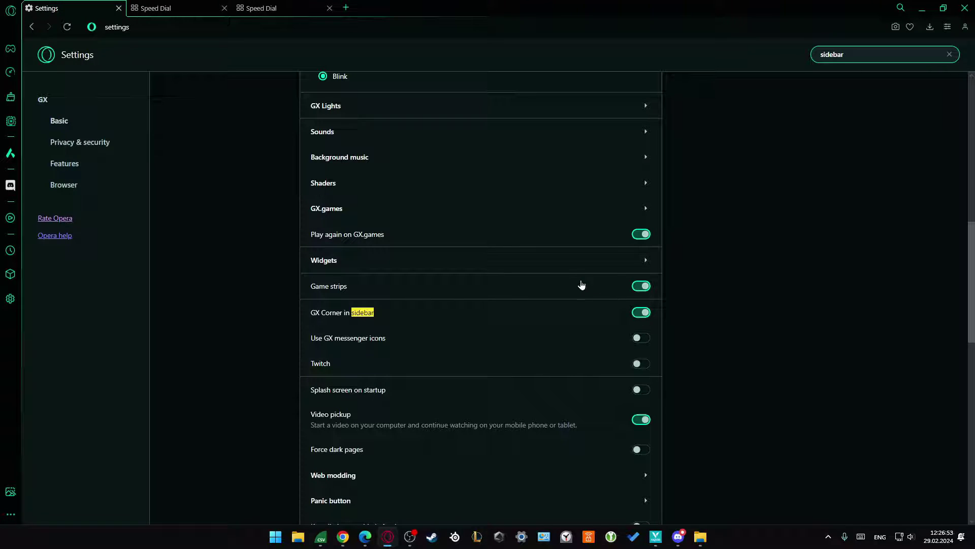
pyautogui.click(14, 52)
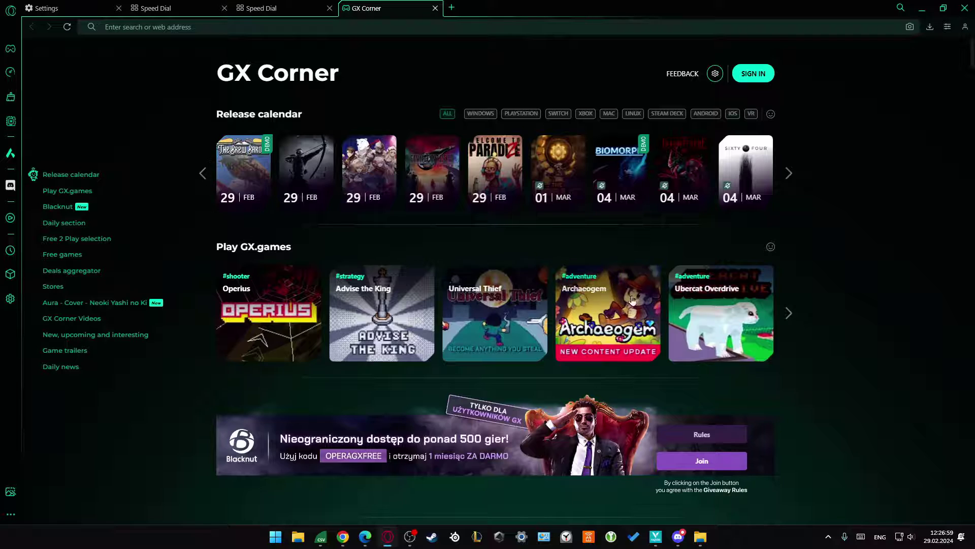
pyautogui.click(243, 6)
pyautogui.click(213, 7)
pyautogui.click(84, 6)
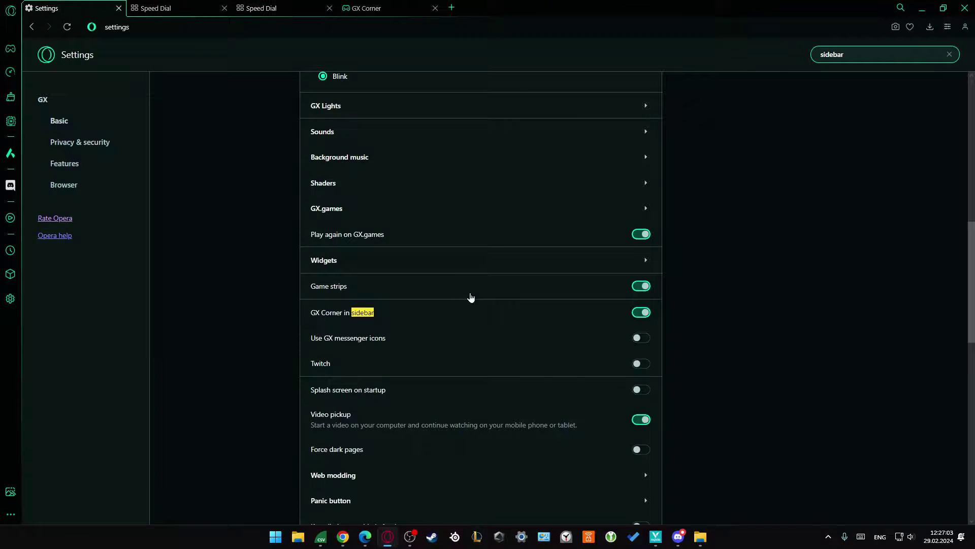
# - In Sidebar setup, add Facebook Messenger, WhatsApp, Telegram, VK and Instagram
pyautogui.scroll(-2, 465, 302)
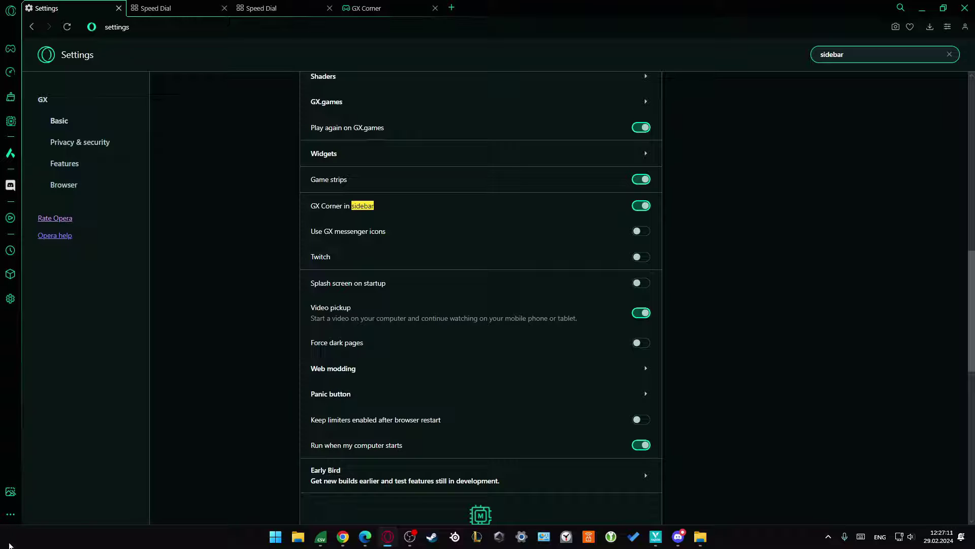
pyautogui.click(11, 515)
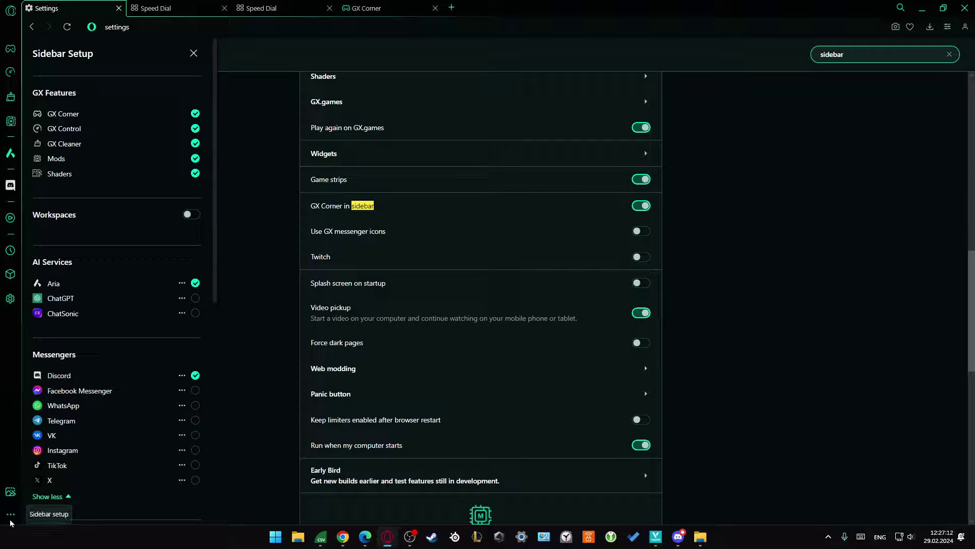
pyautogui.click(195, 390)
pyautogui.click(195, 405)
pyautogui.click(195, 420)
pyautogui.click(195, 435)
pyautogui.click(195, 449)
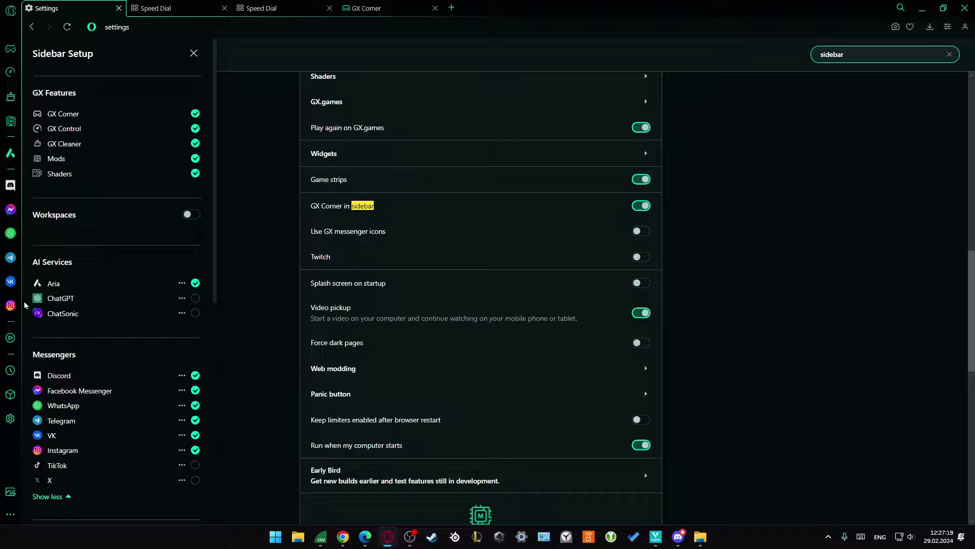
# - Add ChatGPT and ChatSonic as sidebar AI services
pyautogui.scroll(-5, 152, 279)
pyautogui.scroll(5, 168, 284)
pyautogui.click(196, 300)
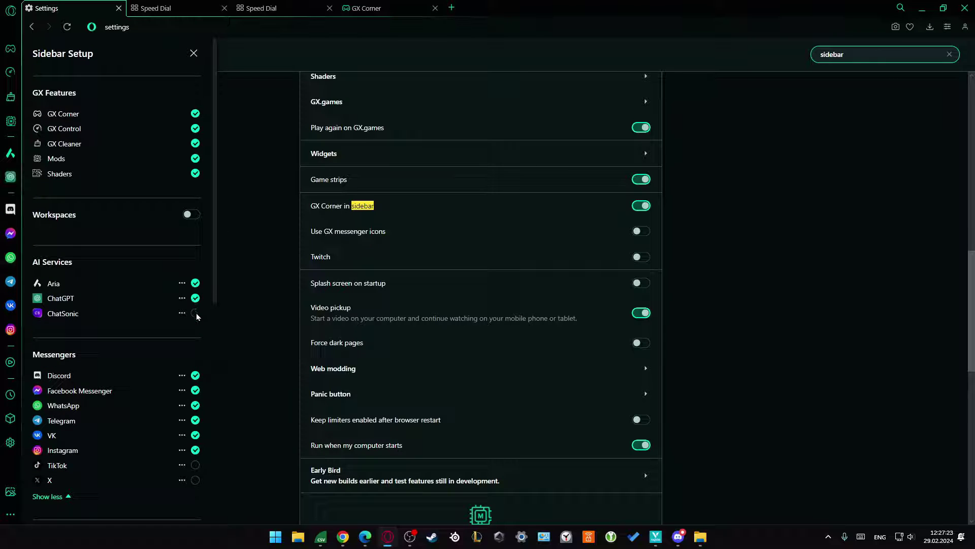
pyautogui.click(195, 314)
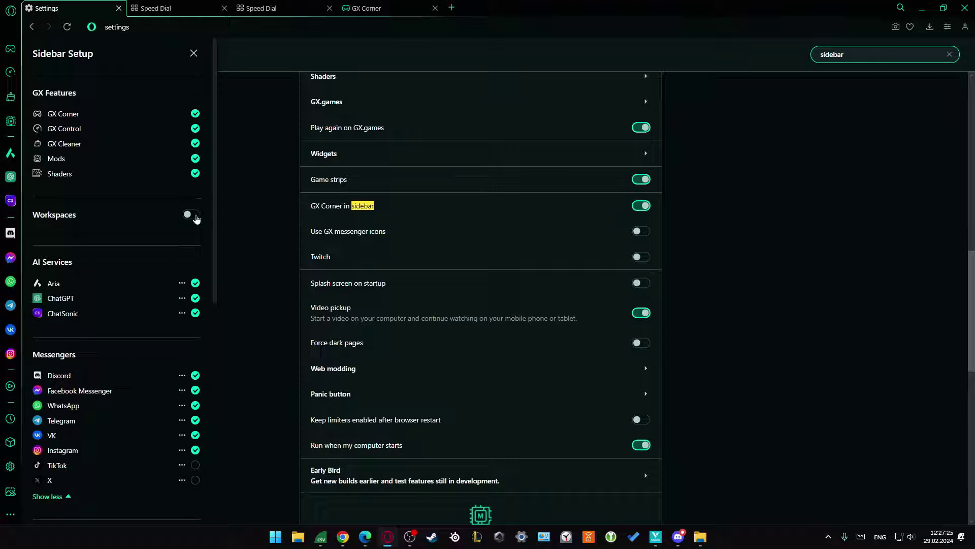
# - Toggle Show sidebar, then dismiss the Hide sidebar dialog so the sidebar stays visible
pyautogui.scroll(-8, 157, 264)
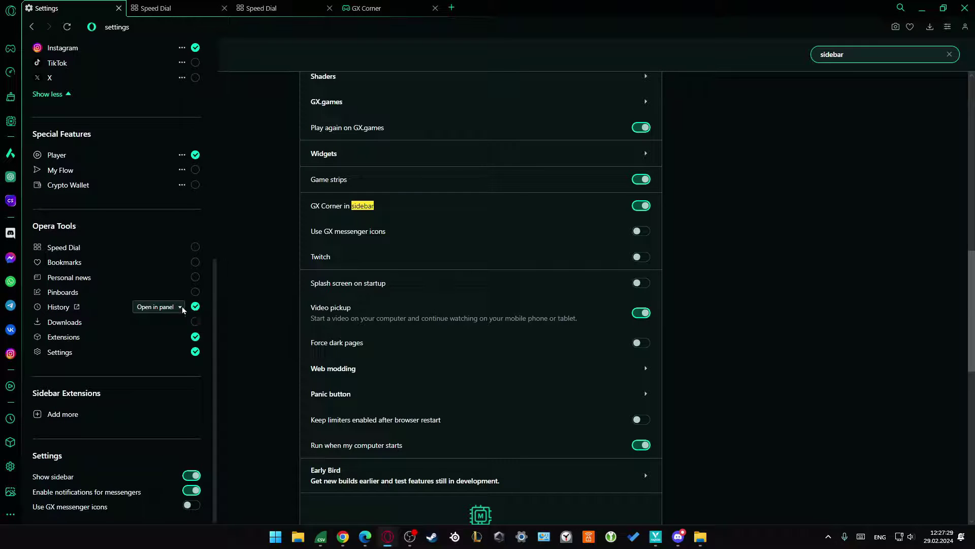
pyautogui.click(192, 476)
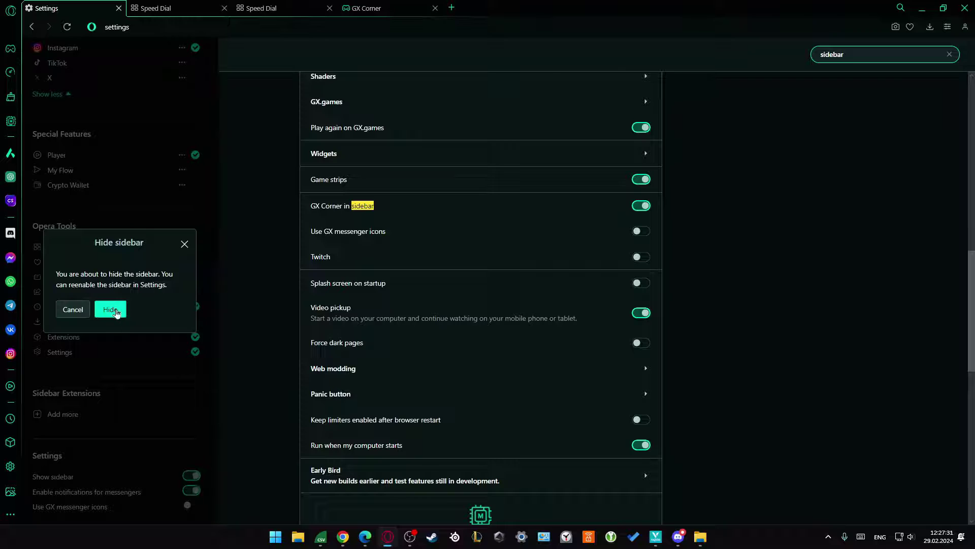
pyautogui.click(184, 245)
pyautogui.scroll(8, 133, 271)
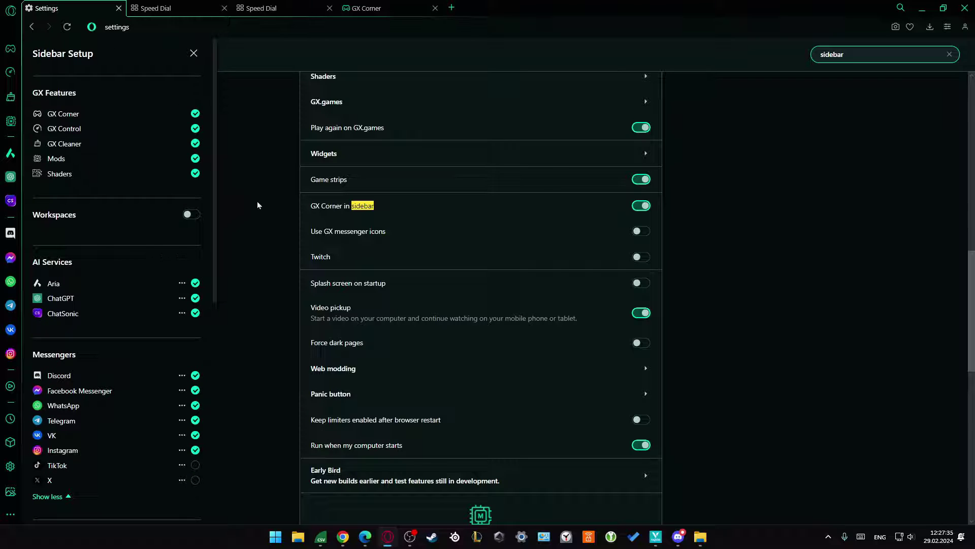